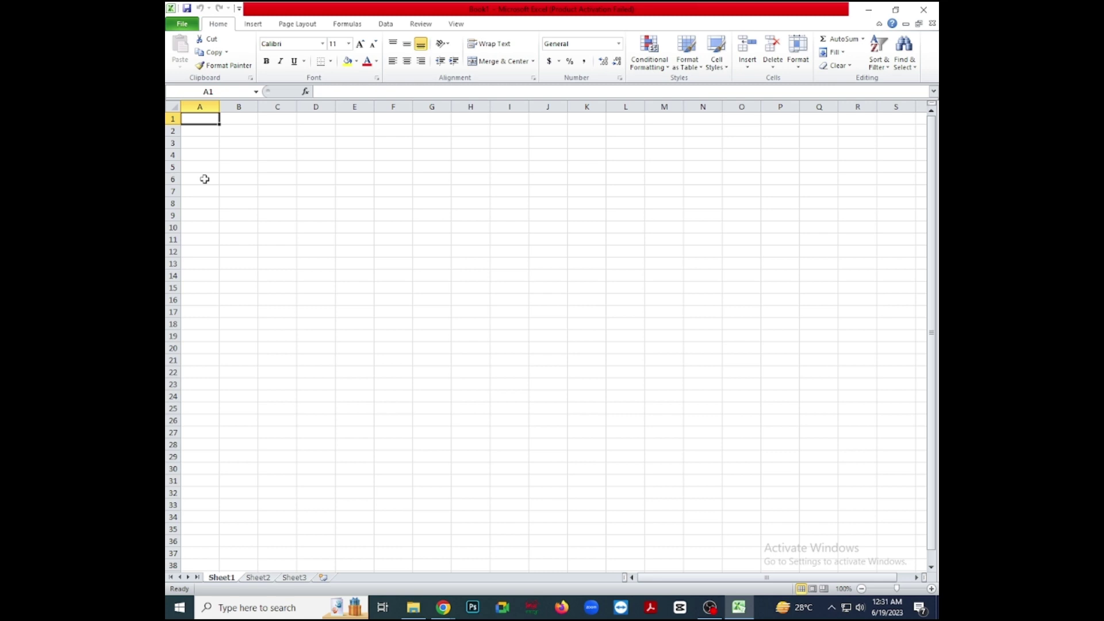
Enter the headings Name in A6 and Father Name in B6.
drag(200, 179, 461, 372)
click(425, 407)
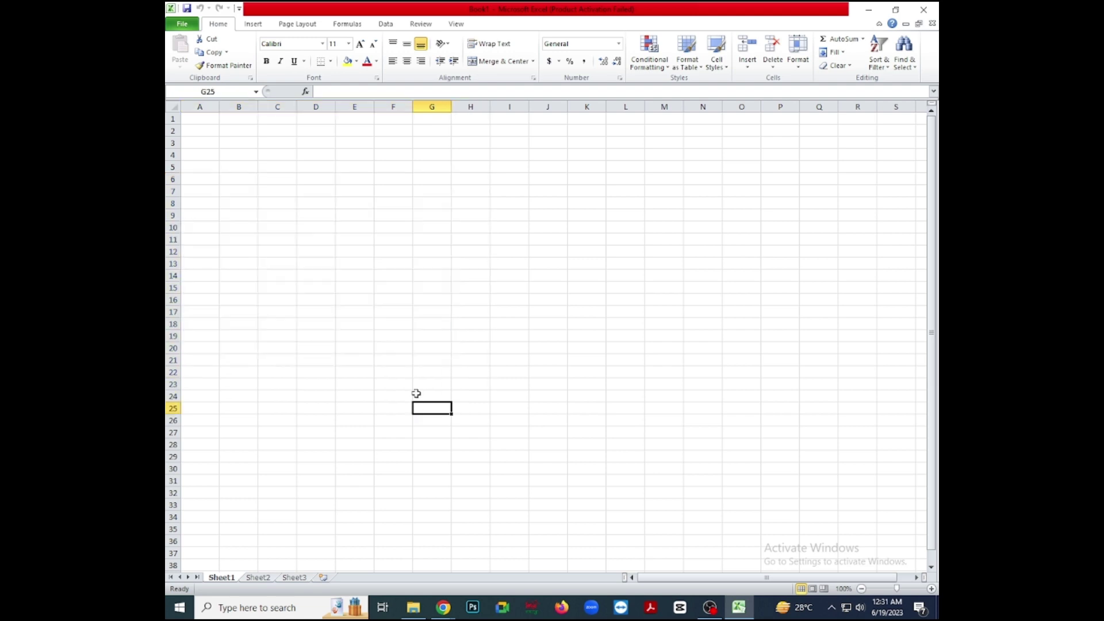
click(199, 179)
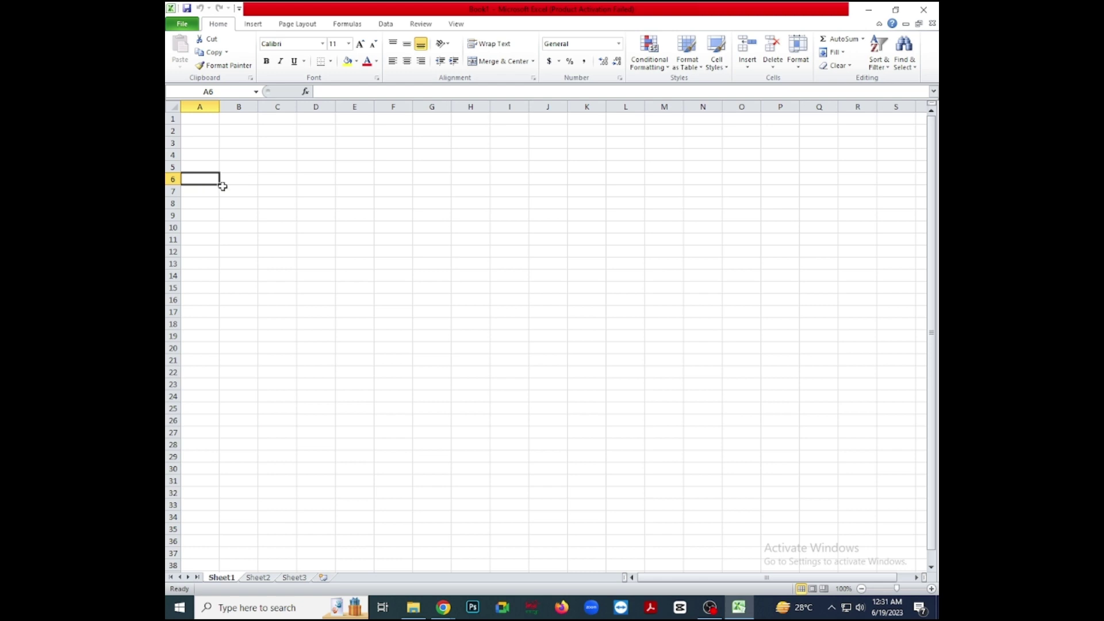
text(N)
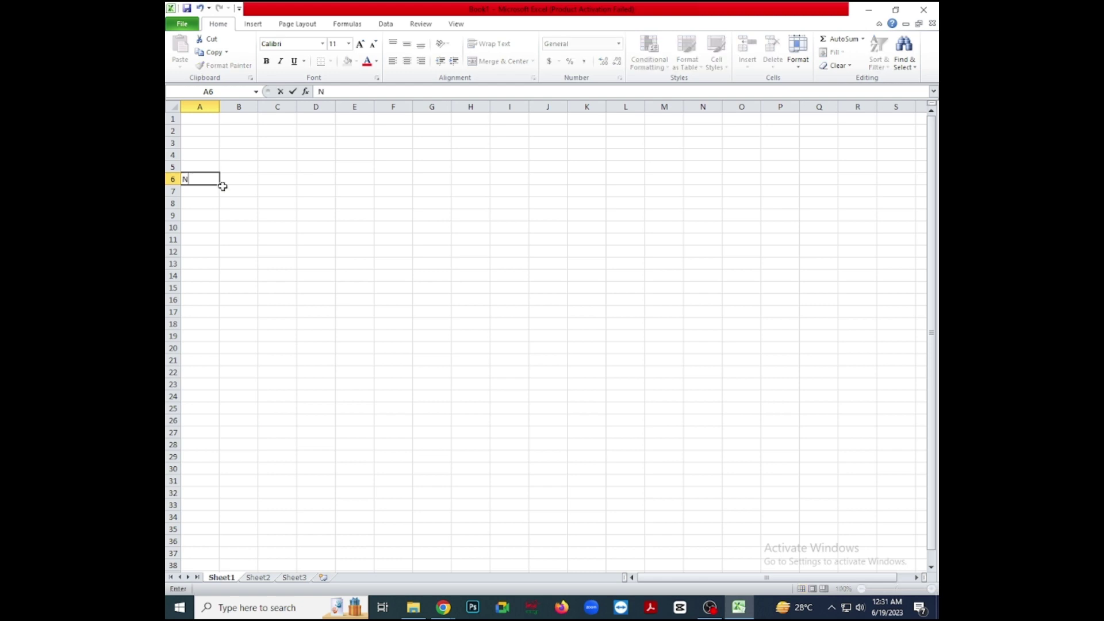
text(ame)
key(Tab)
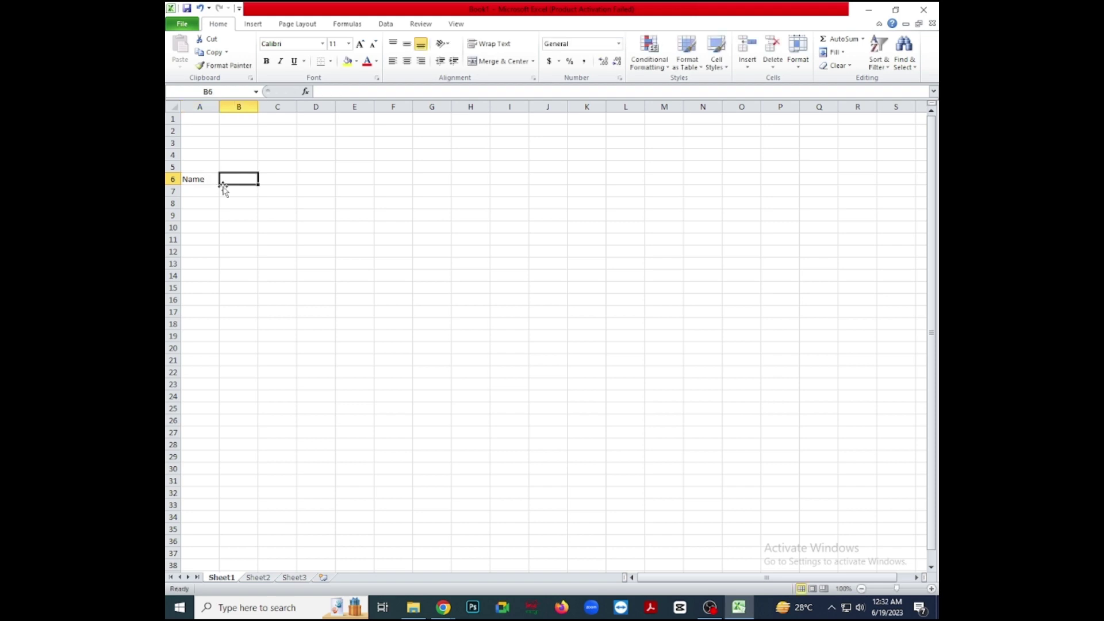
text(Fat)
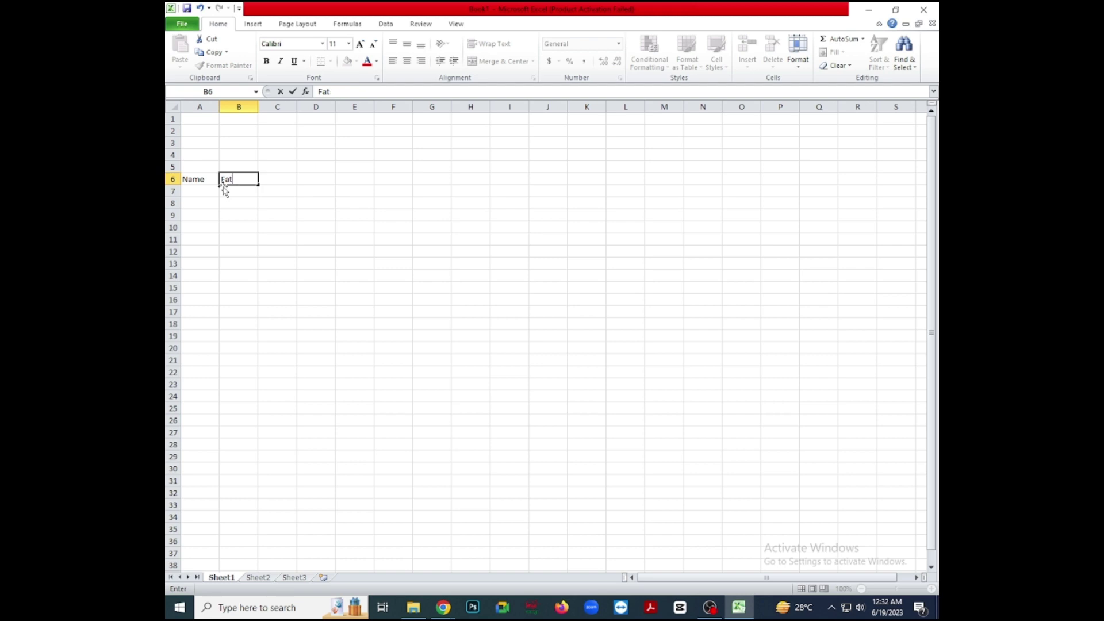
text(her Nma)
key(BackSpace)
text(ame)
key(Tab)
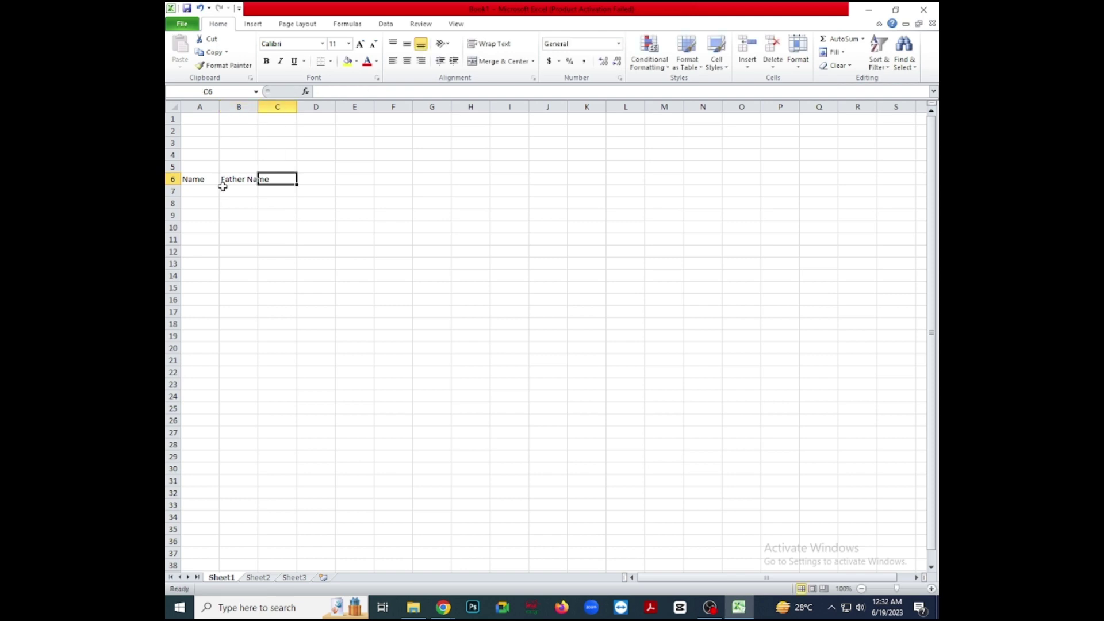
Add the headings Mobbile, Email and Address in C6 through E6.
text(MO)
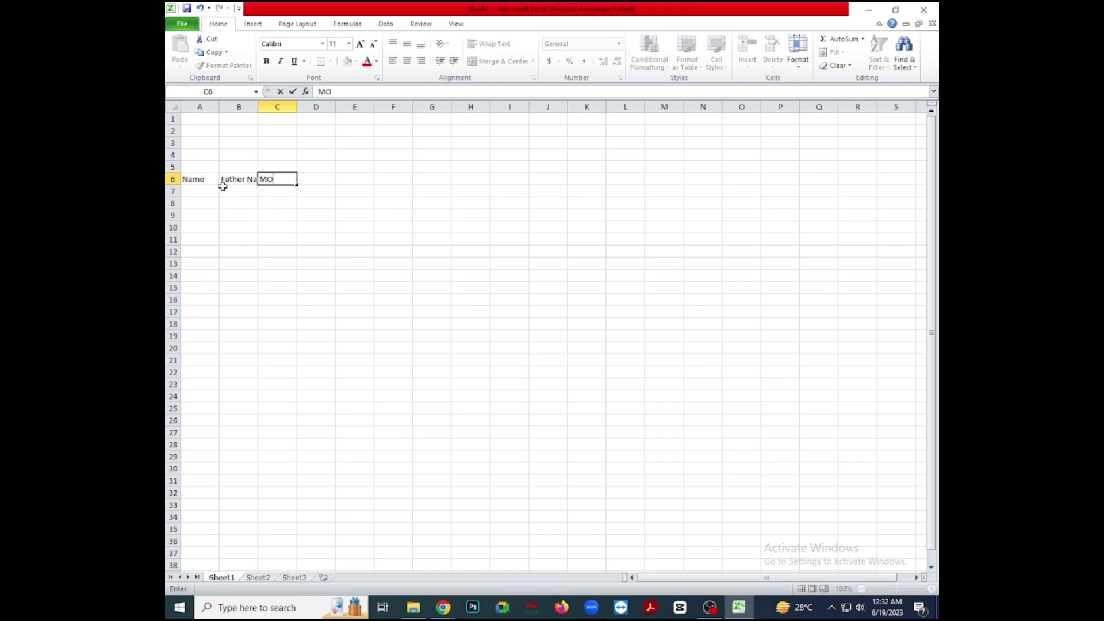
text(bb)
key(BackSpace)
key(BackSpace)
key(BackSpace)
text(obbile)
key(Tab)
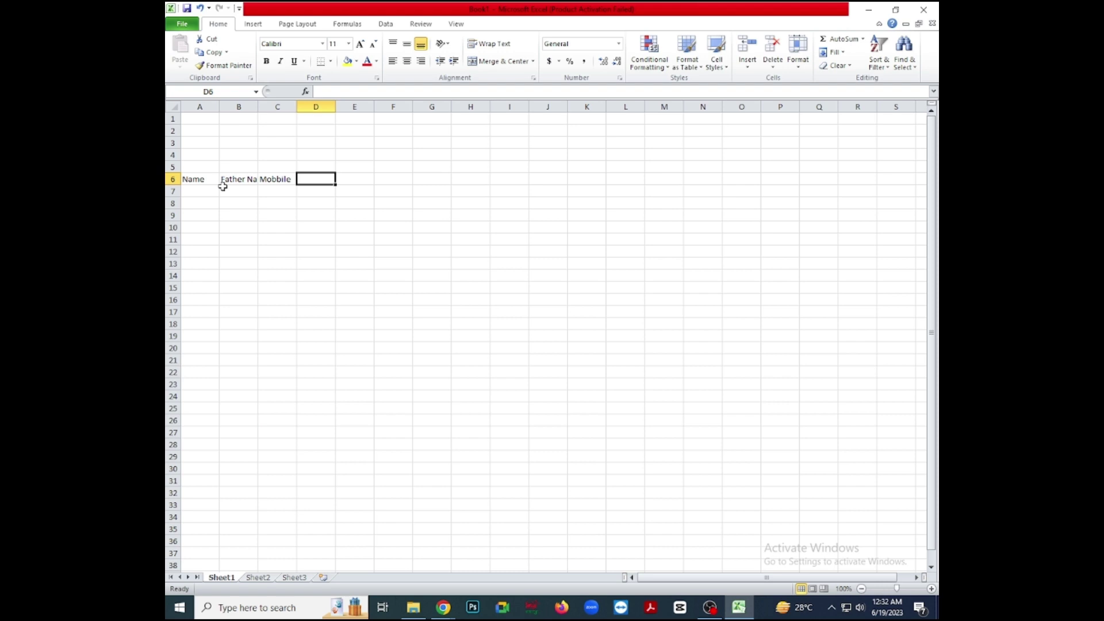
text(Email)
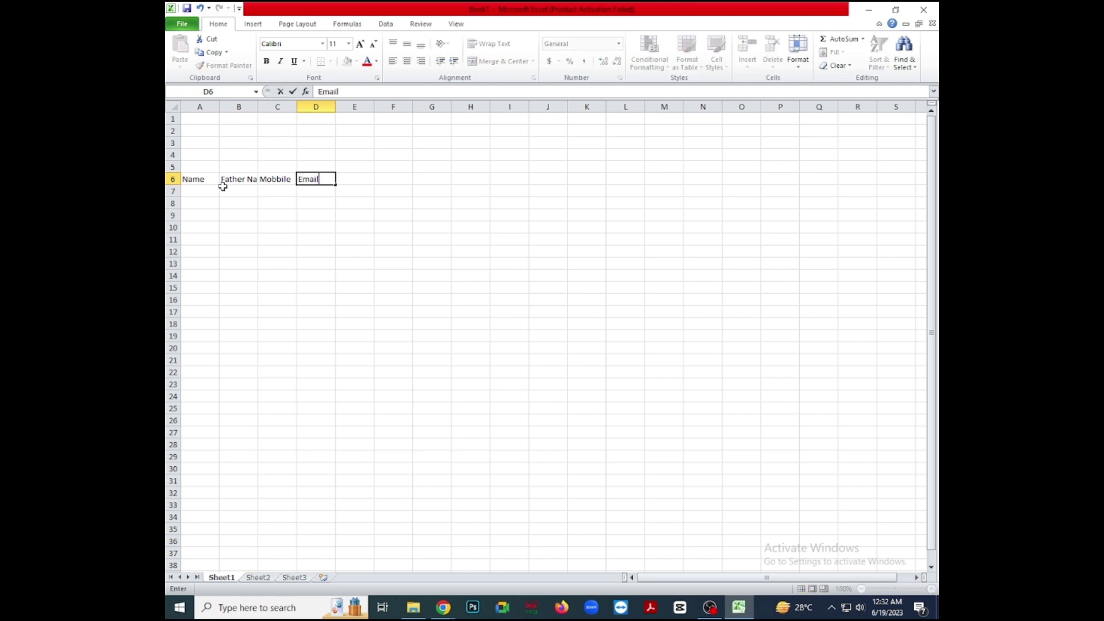
key(Tab)
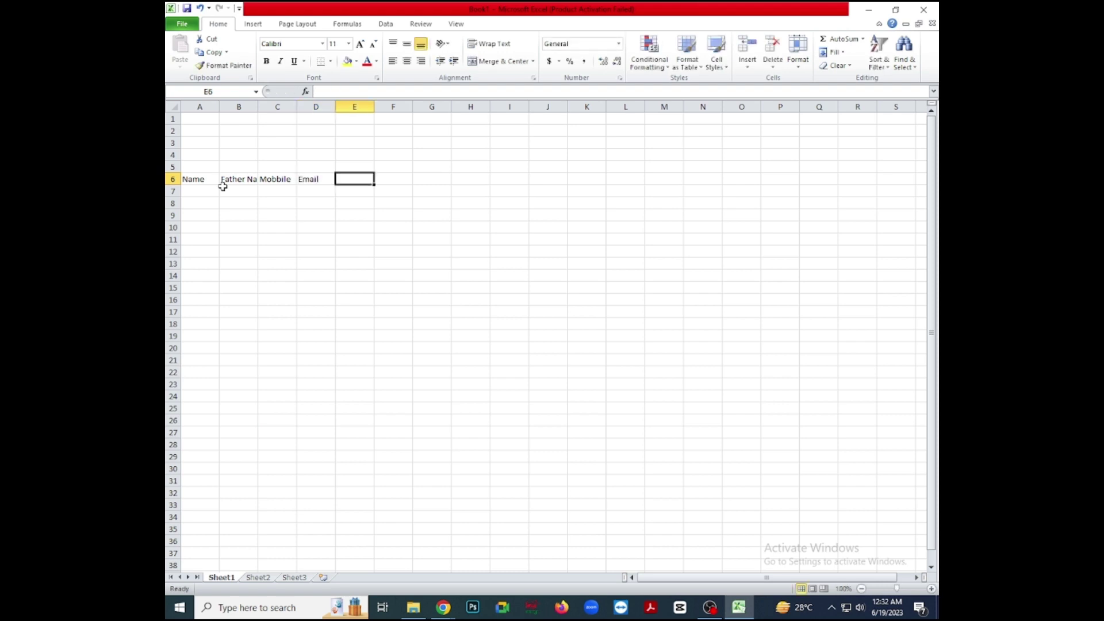
text(Add)
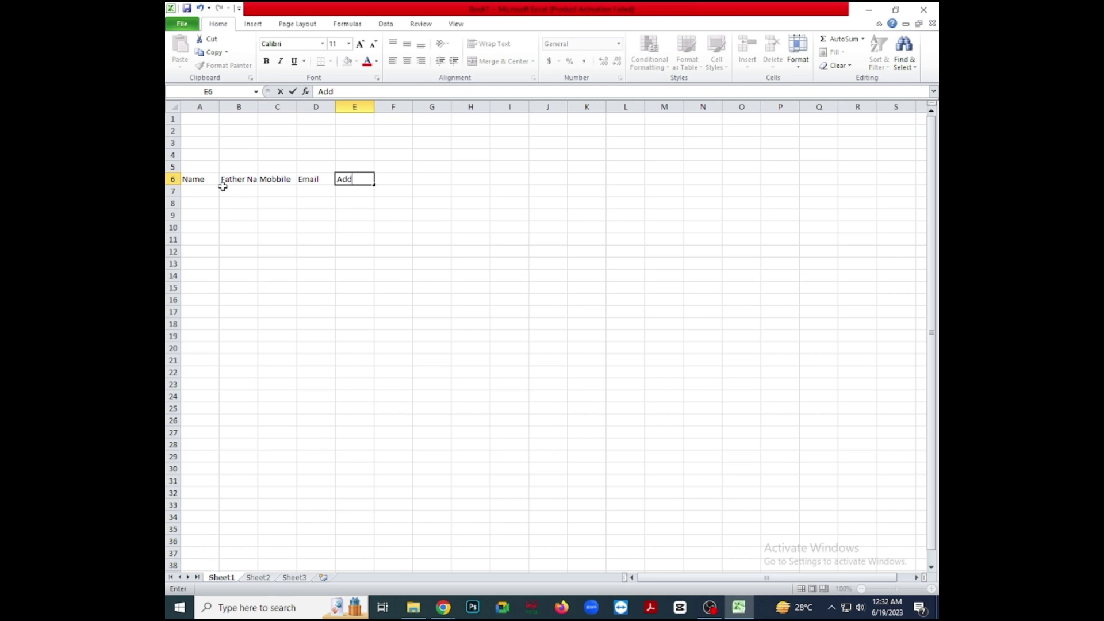
text(ress)
Widen columns B and A to fit Father Name and Name, then select A6:E22.
click(253, 107)
drag(258, 107, 442, 108)
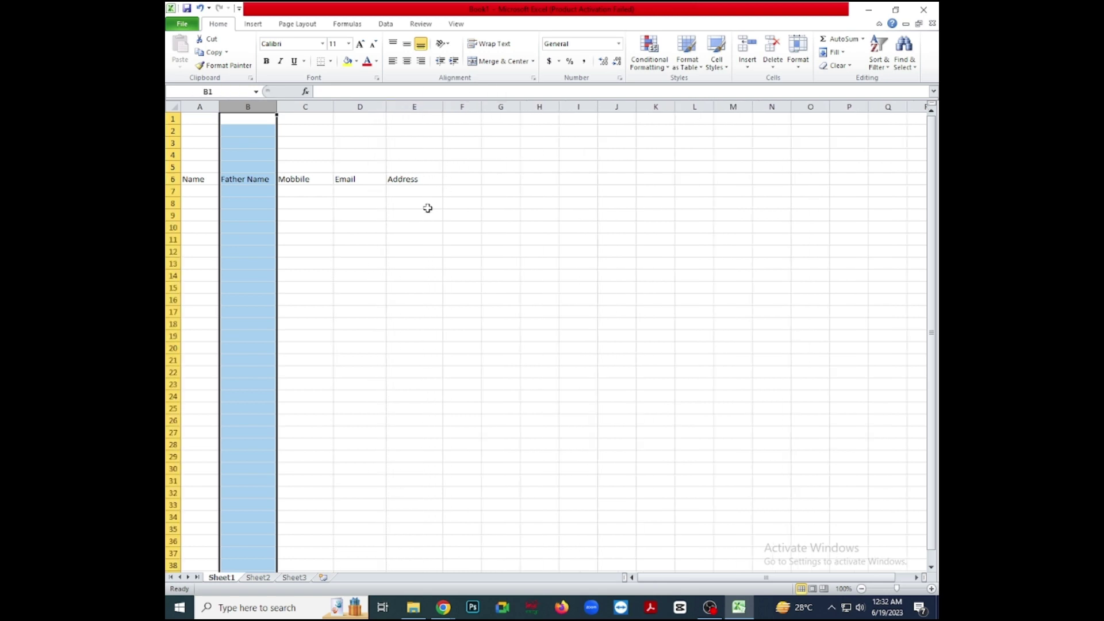
click(373, 229)
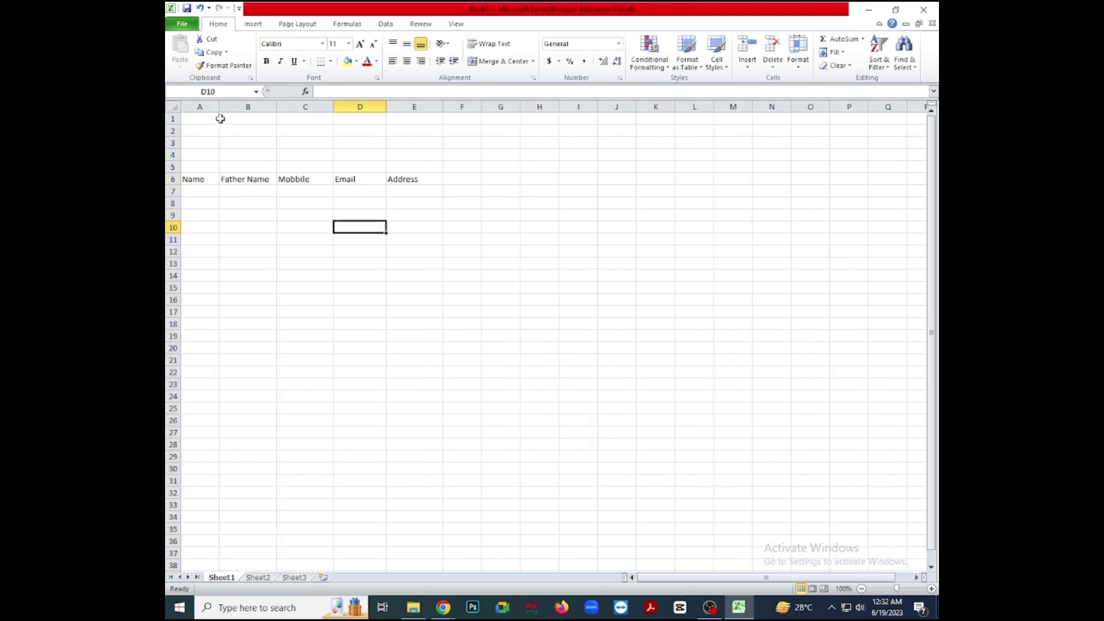
drag(219, 108, 230, 109)
drag(191, 179, 429, 374)
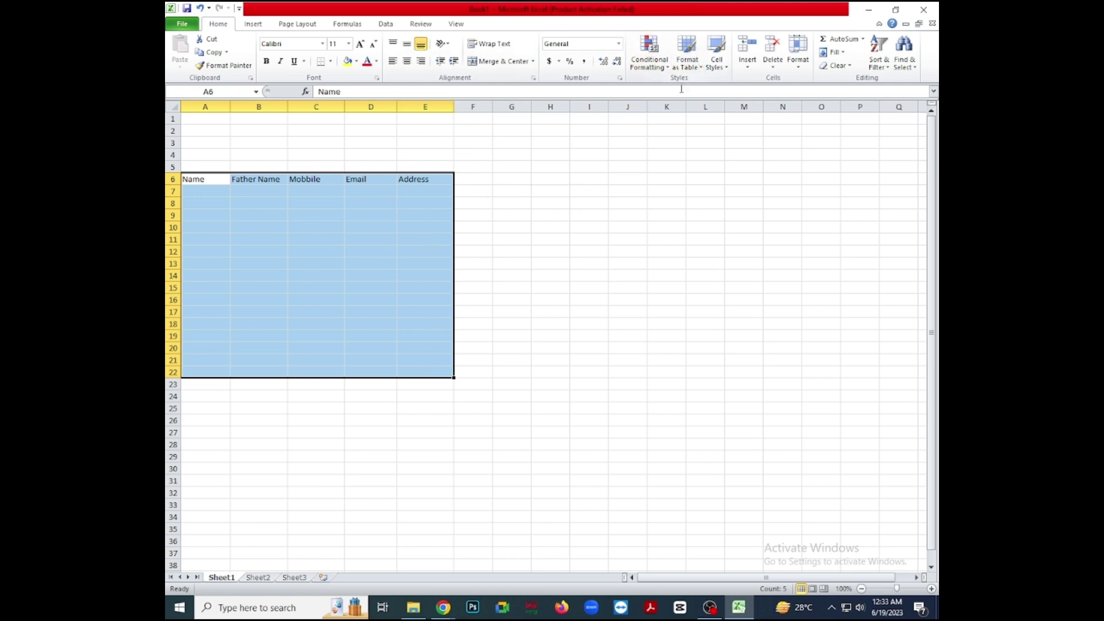
Format A6:E22 as a table in Table Style Light 9, using row 6 as headers.
click(697, 70)
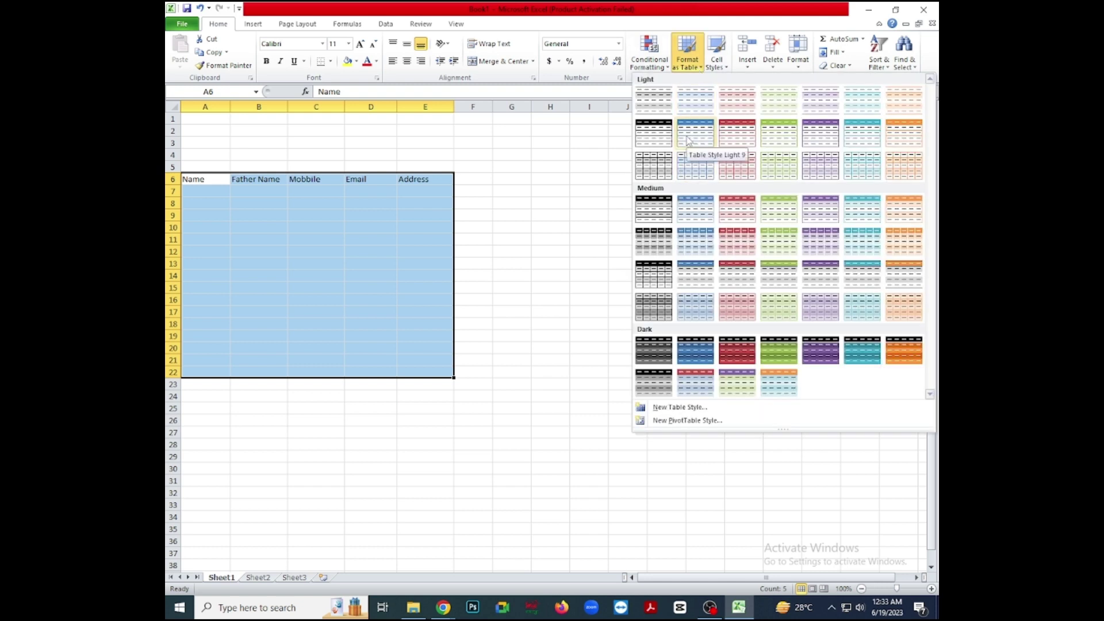
click(688, 141)
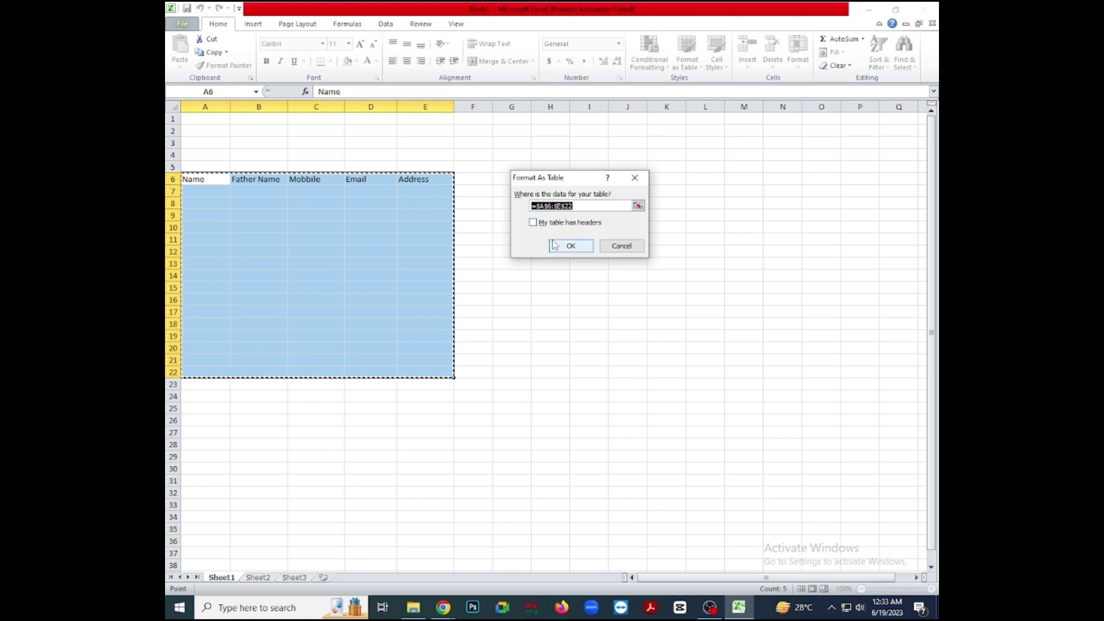
click(533, 222)
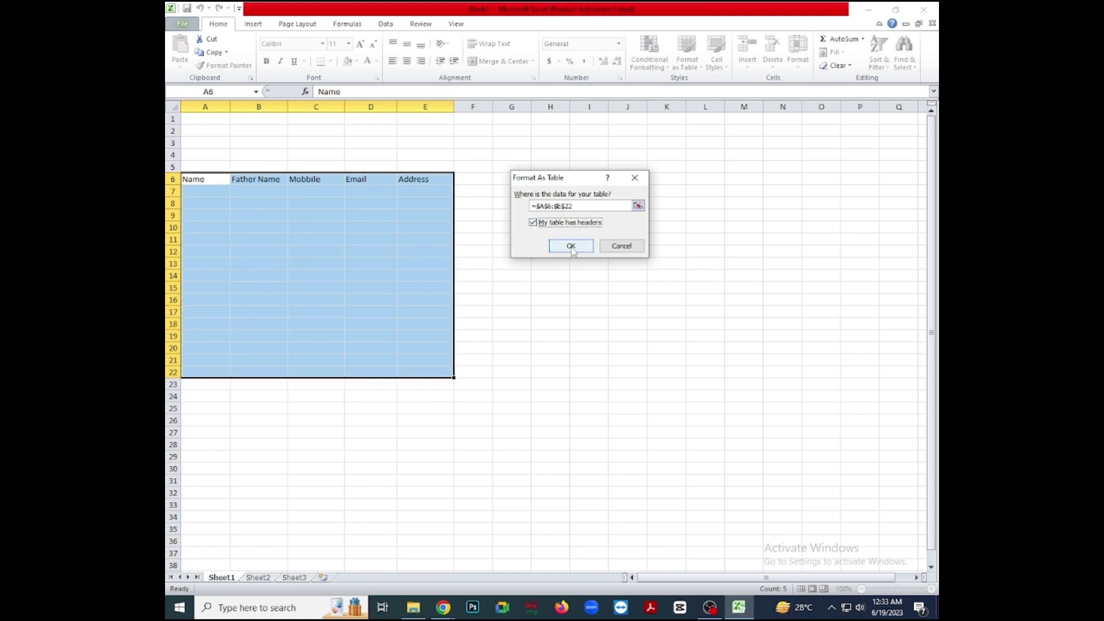
click(571, 246)
click(501, 309)
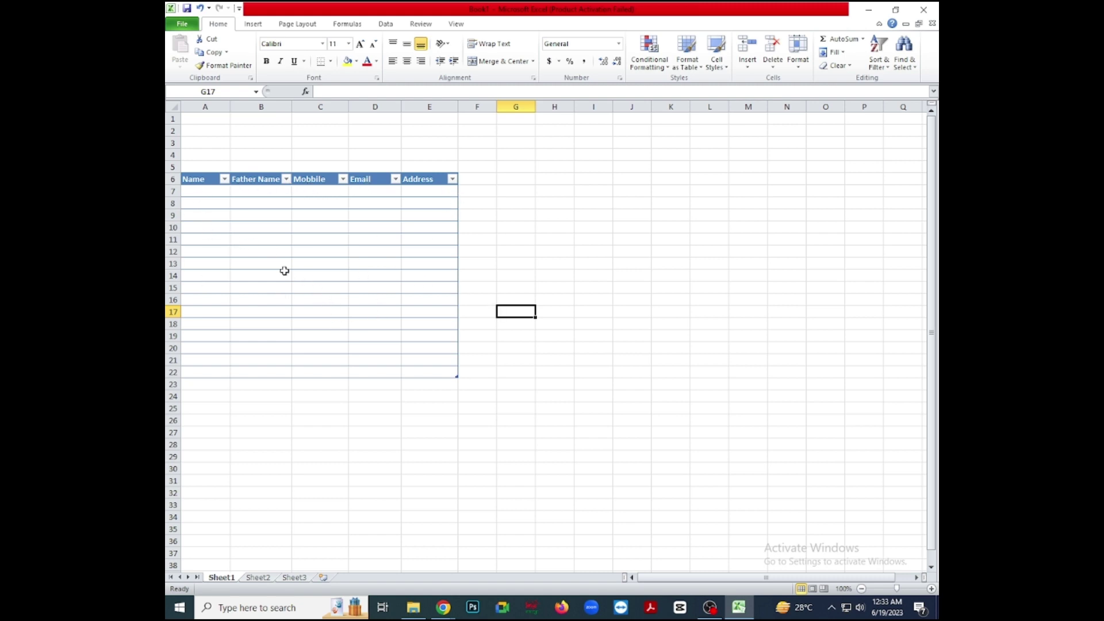
click(207, 193)
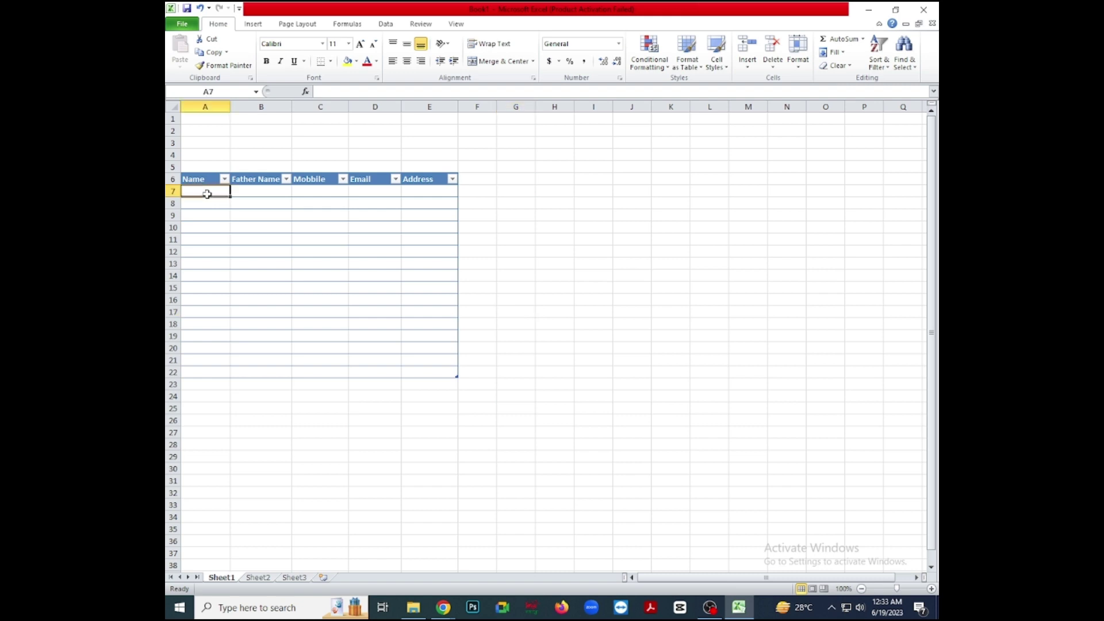
click(253, 194)
click(310, 197)
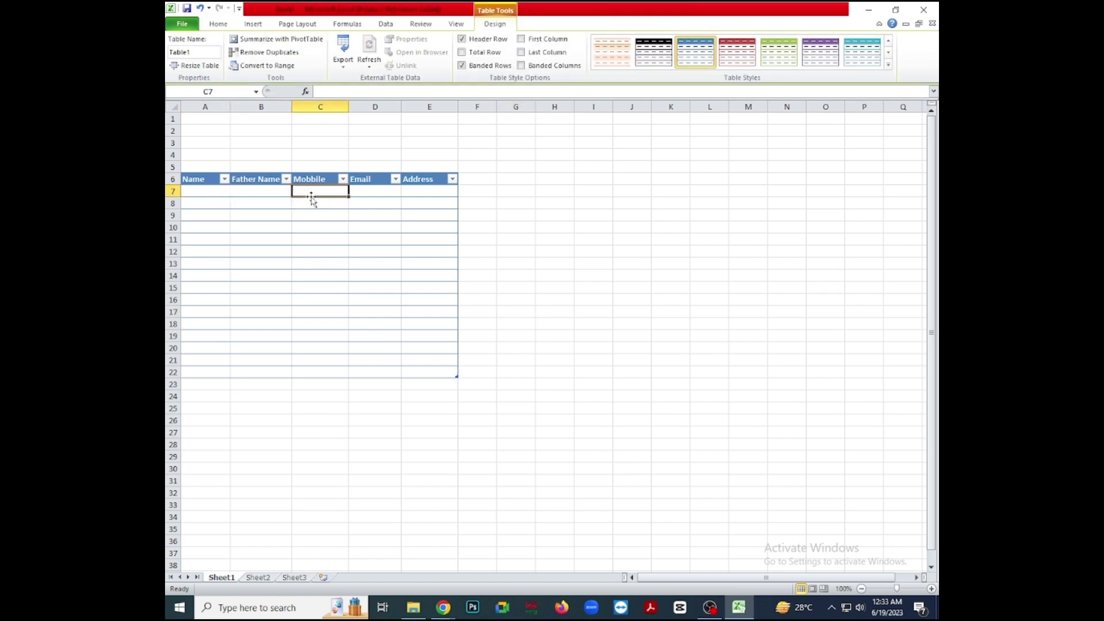
click(378, 194)
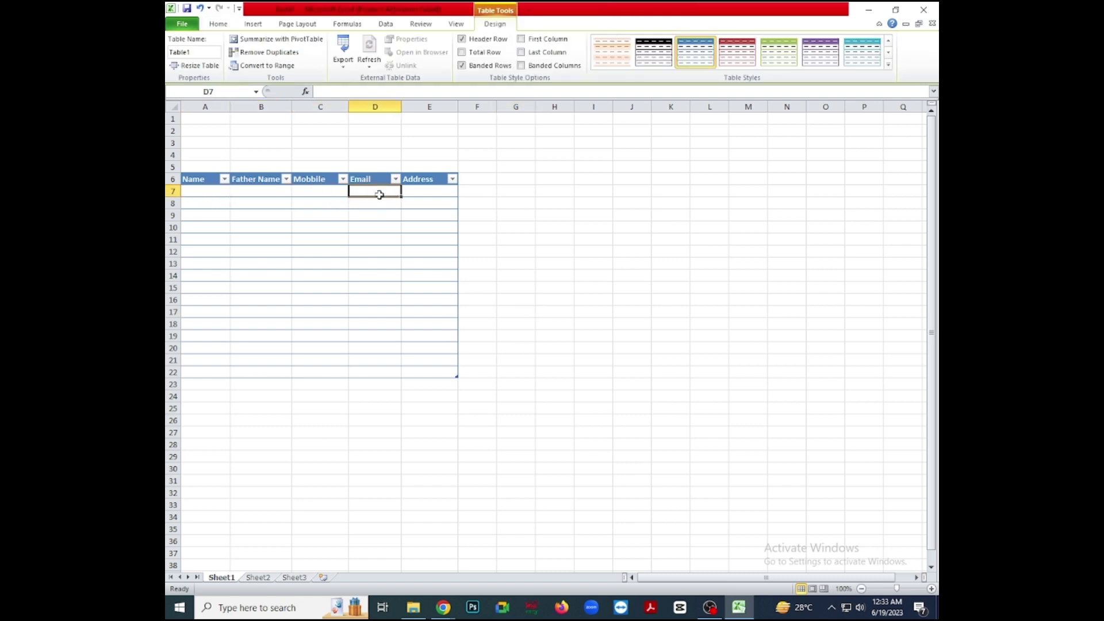
click(419, 192)
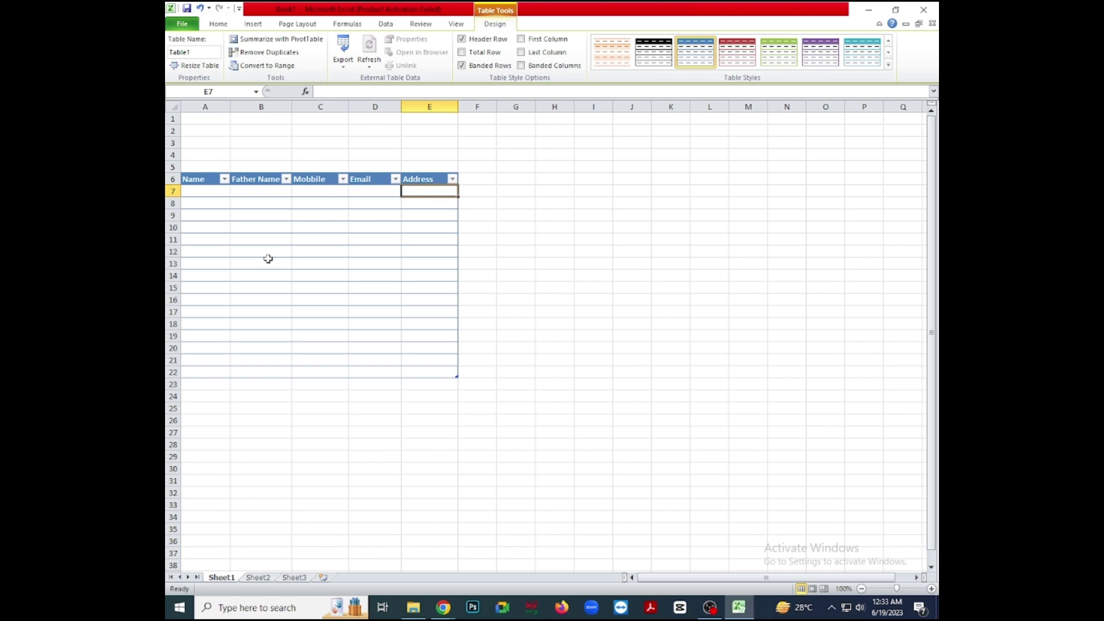
click(202, 193)
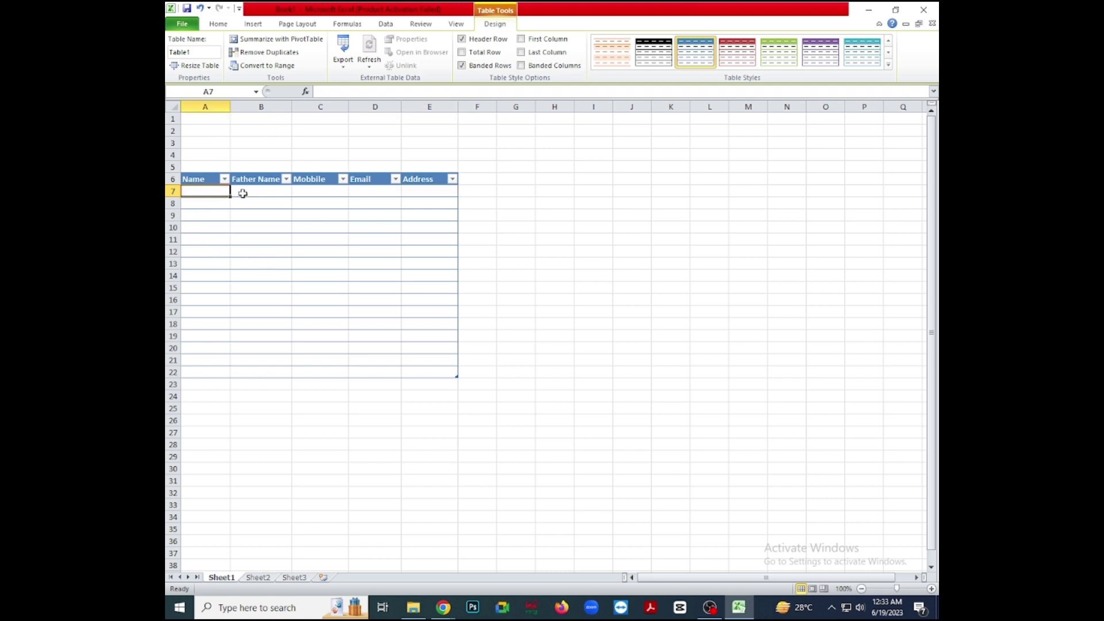
click(245, 193)
click(316, 193)
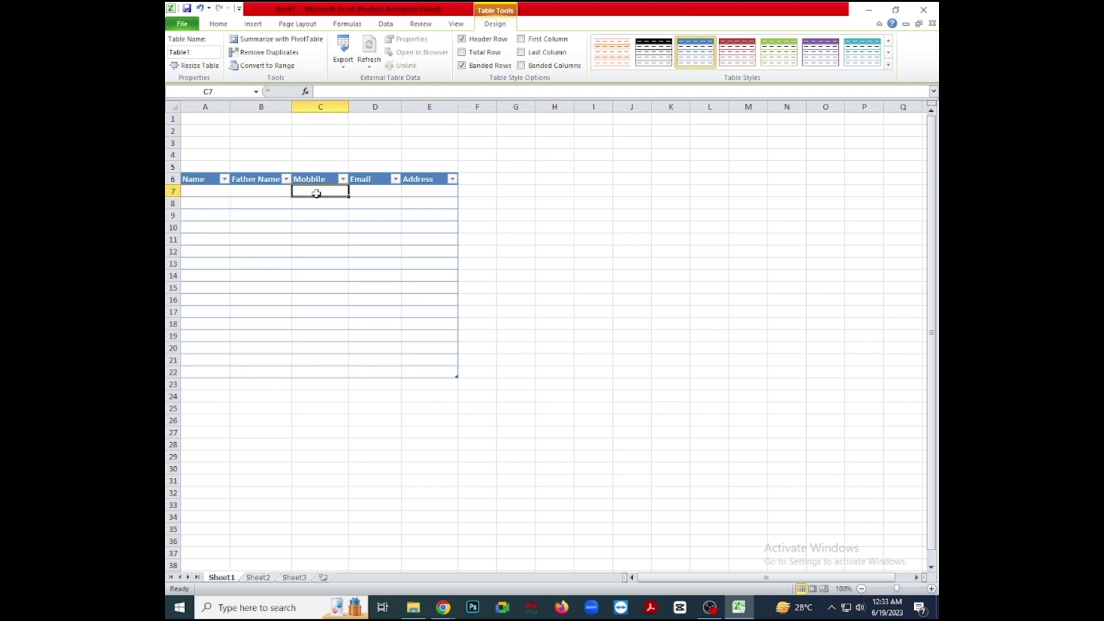
click(368, 196)
click(425, 194)
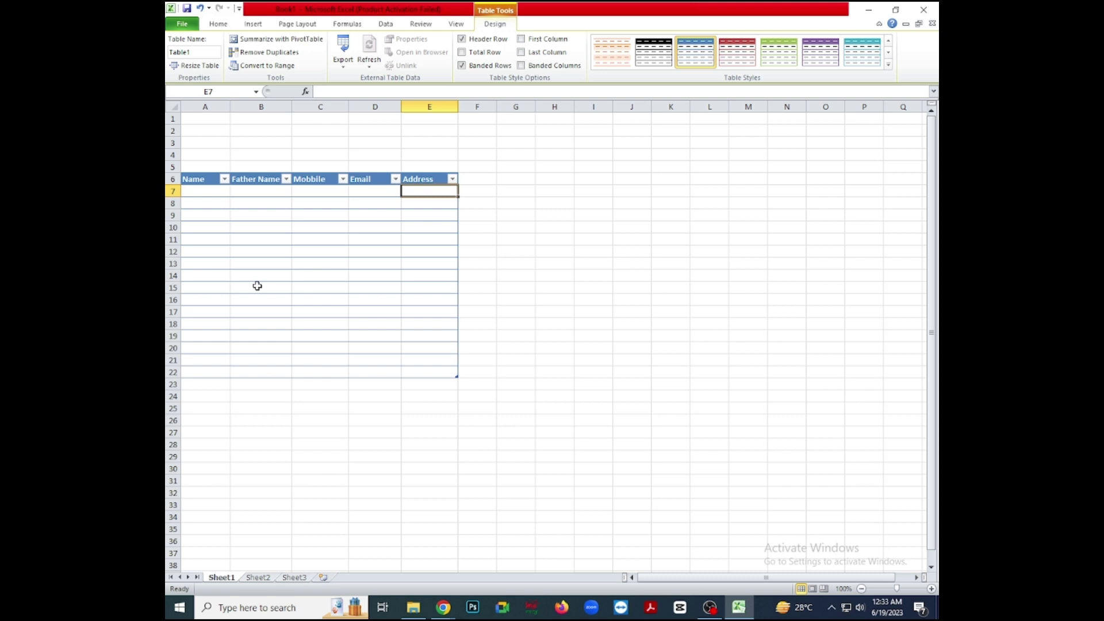
Open Excel Options at the Quick Access Toolbar customization page.
click(183, 25)
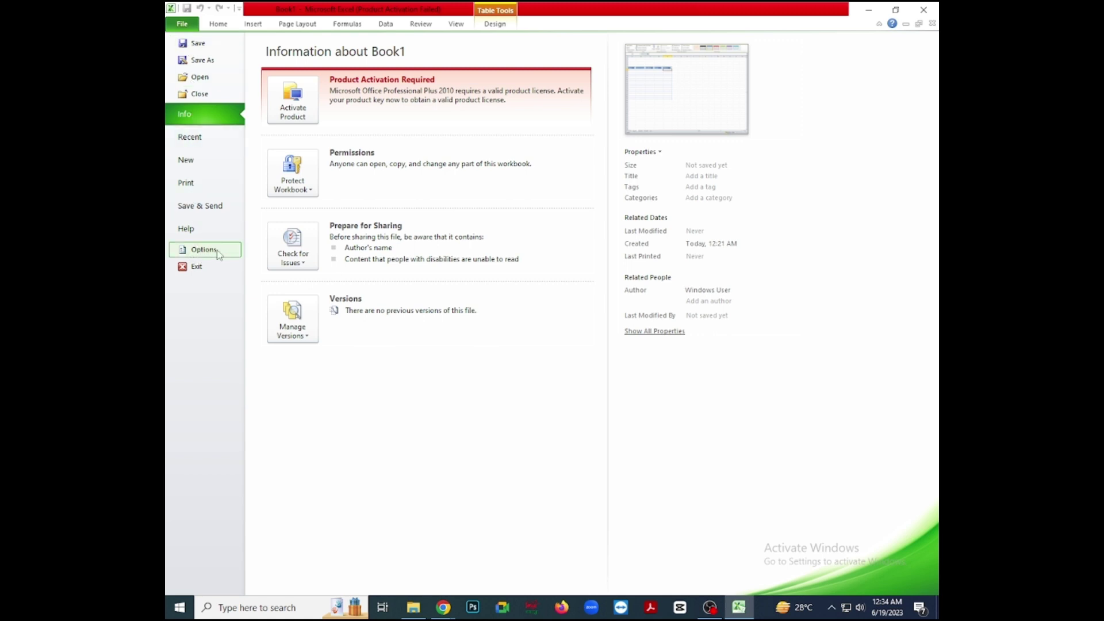
click(217, 253)
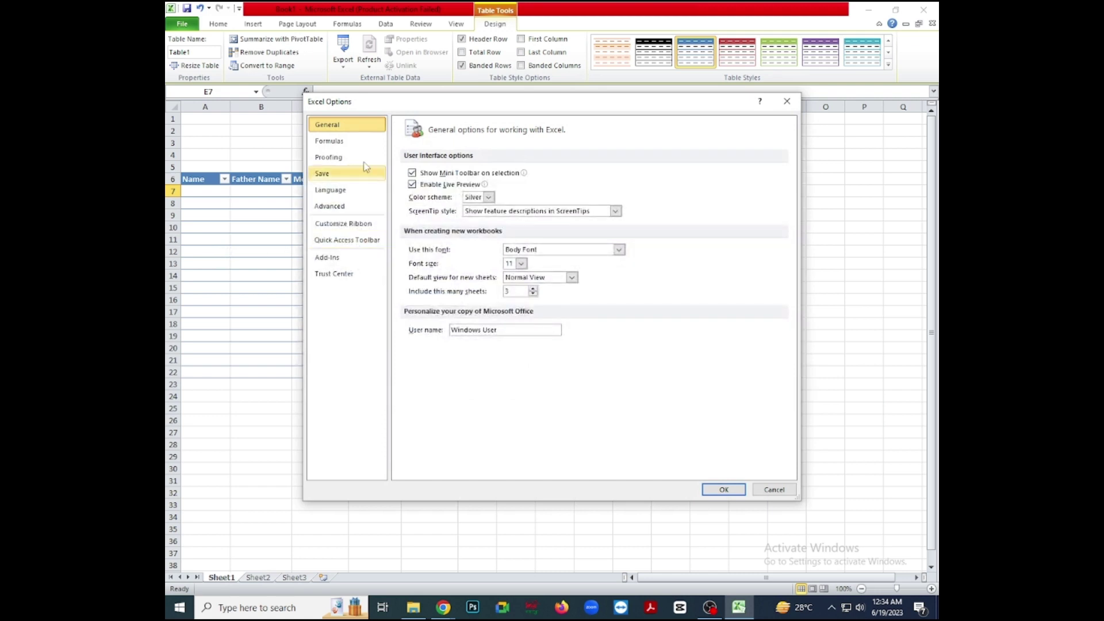
drag(338, 106, 280, 73)
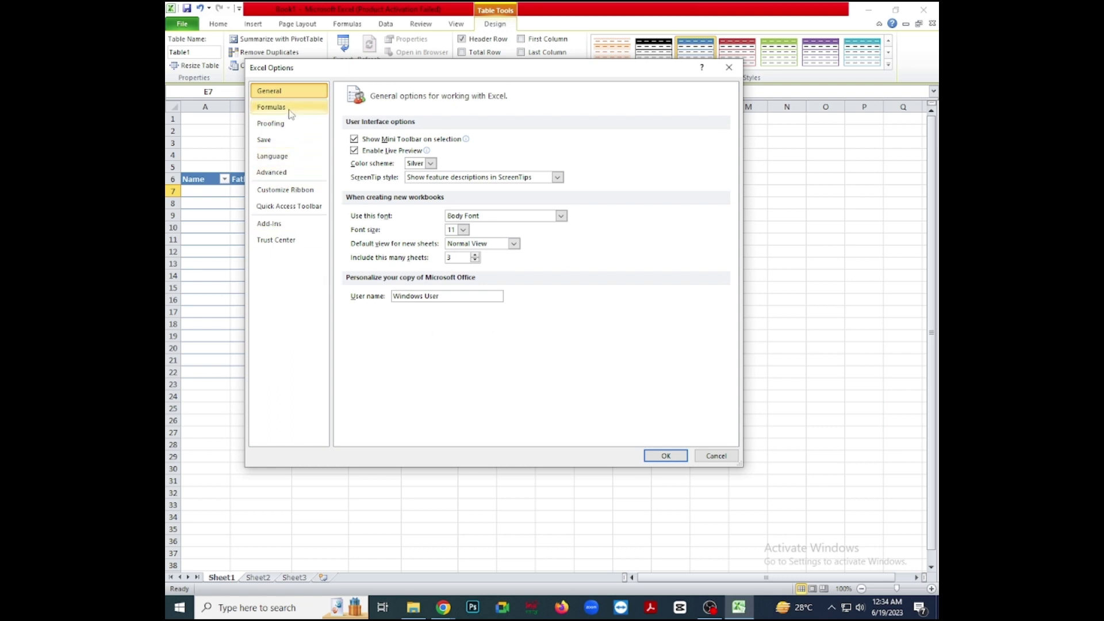
click(296, 208)
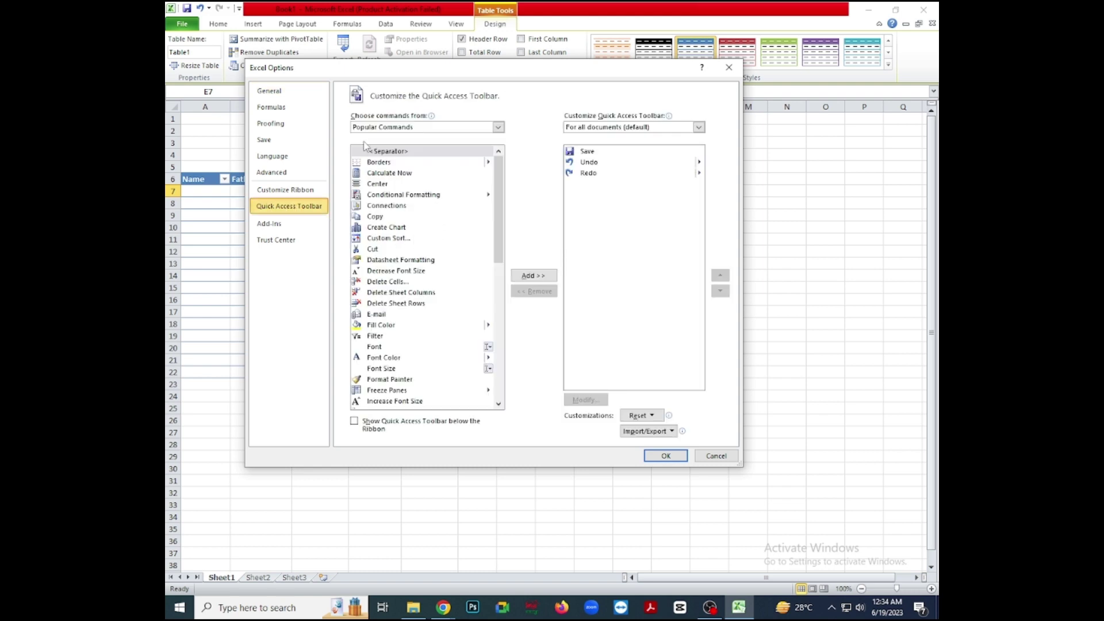
Add Form from Commands Not in the Ribbon to the Quick Access Toolbar and confirm.
mouse_move(364, 126)
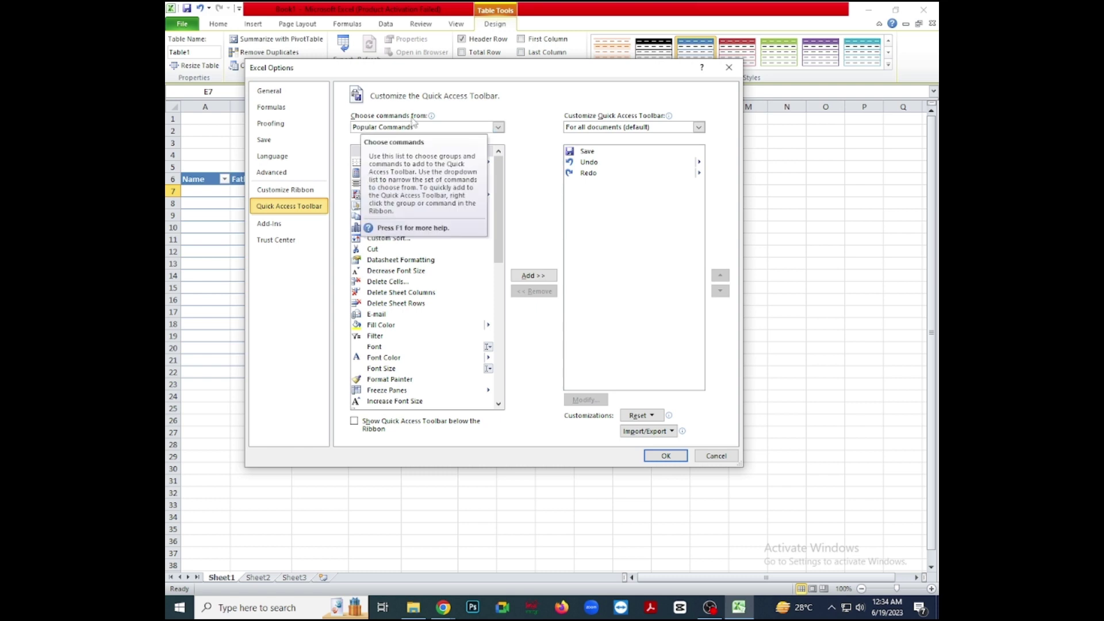
click(498, 128)
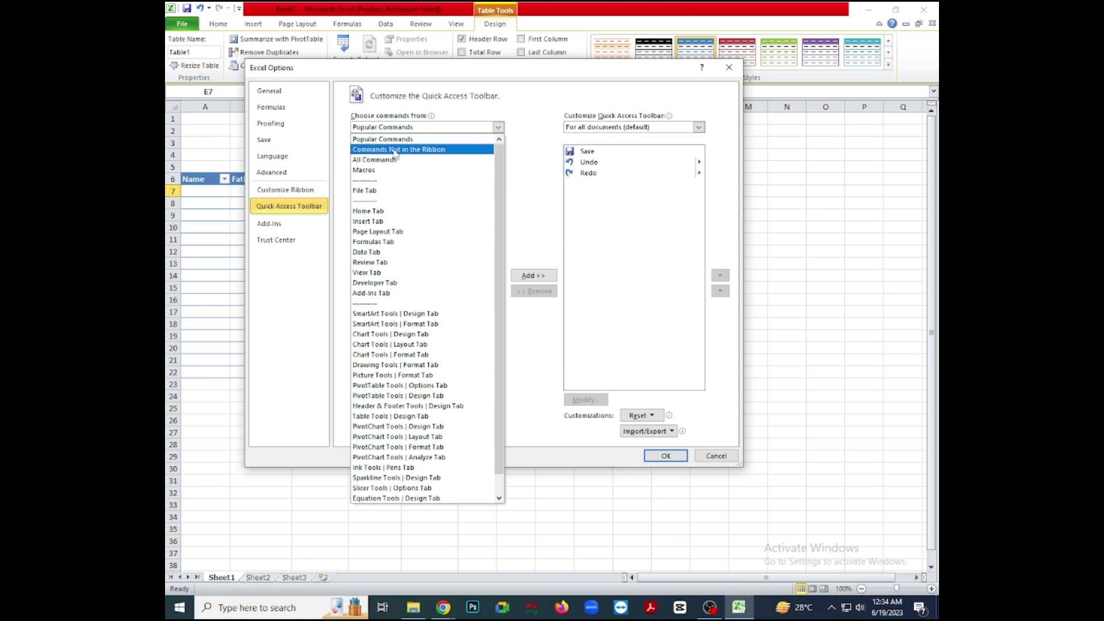
click(441, 151)
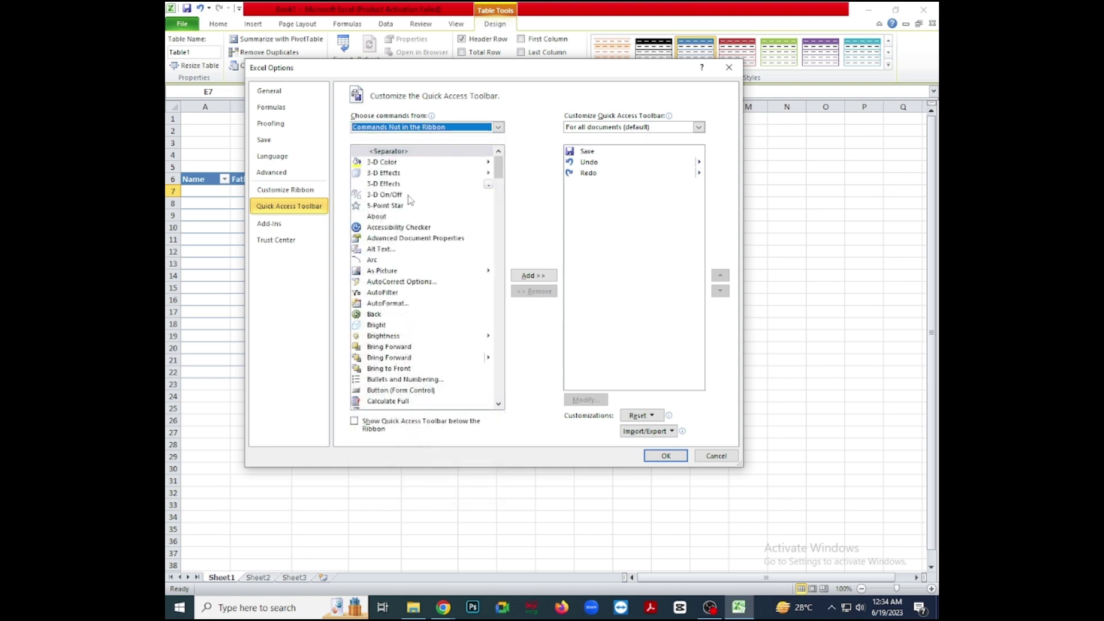
scroll(401, 195, down, 5)
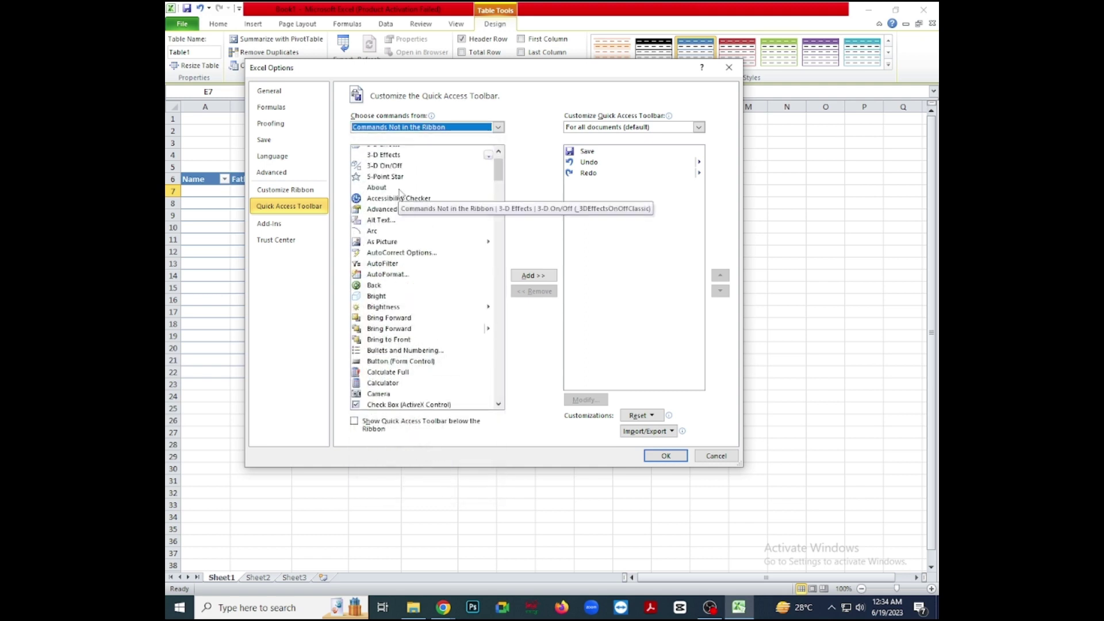
scroll(401, 195, down, 6)
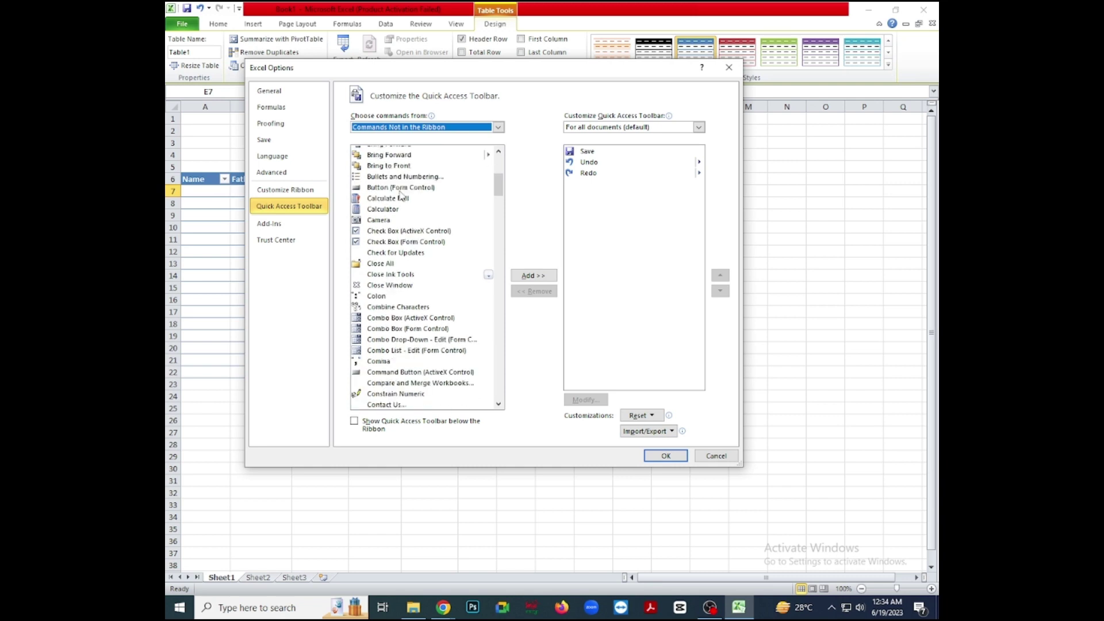
scroll(404, 197, down, 12)
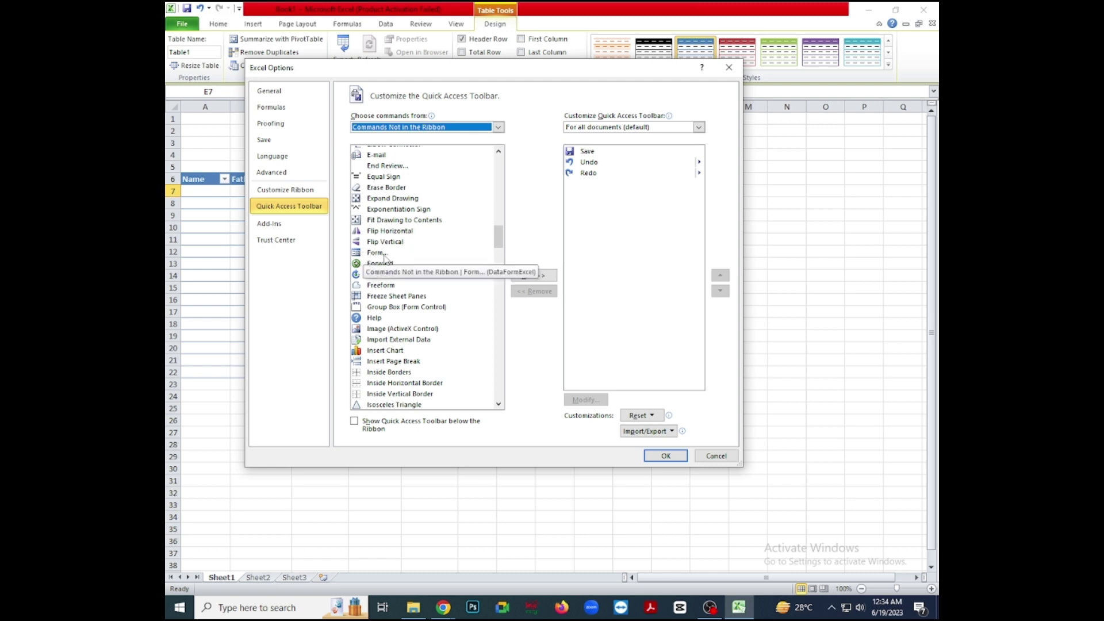
click(383, 255)
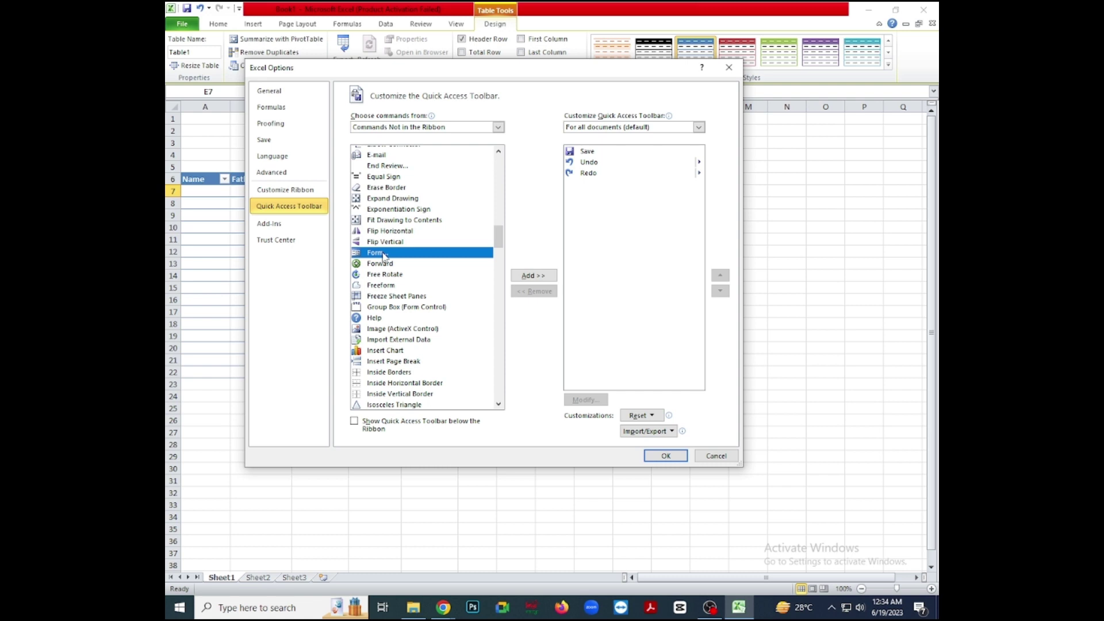
click(534, 276)
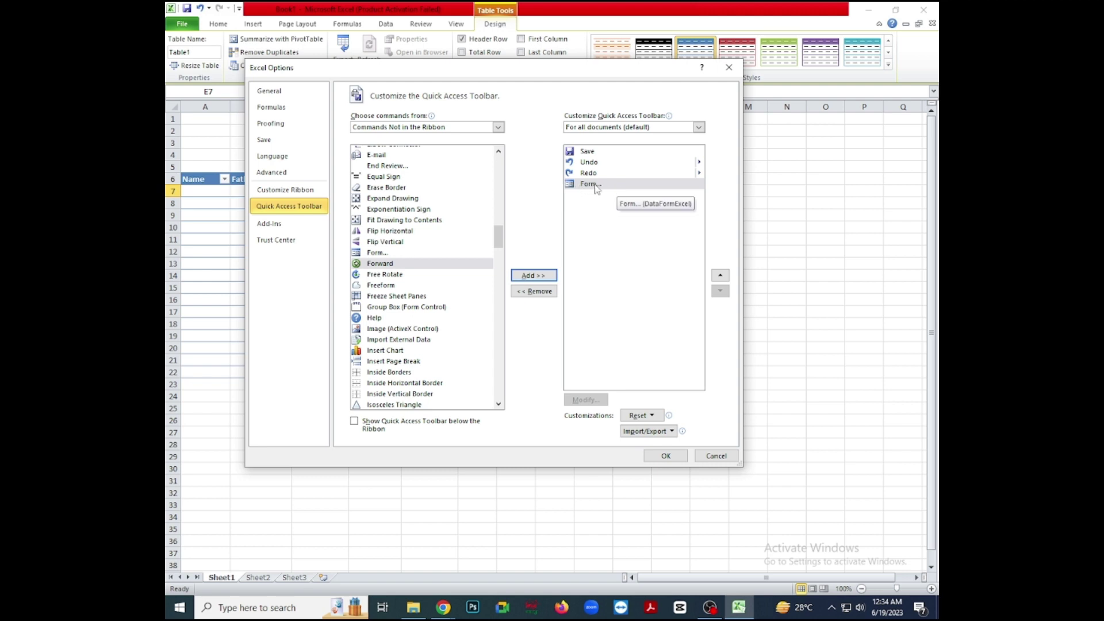
click(666, 456)
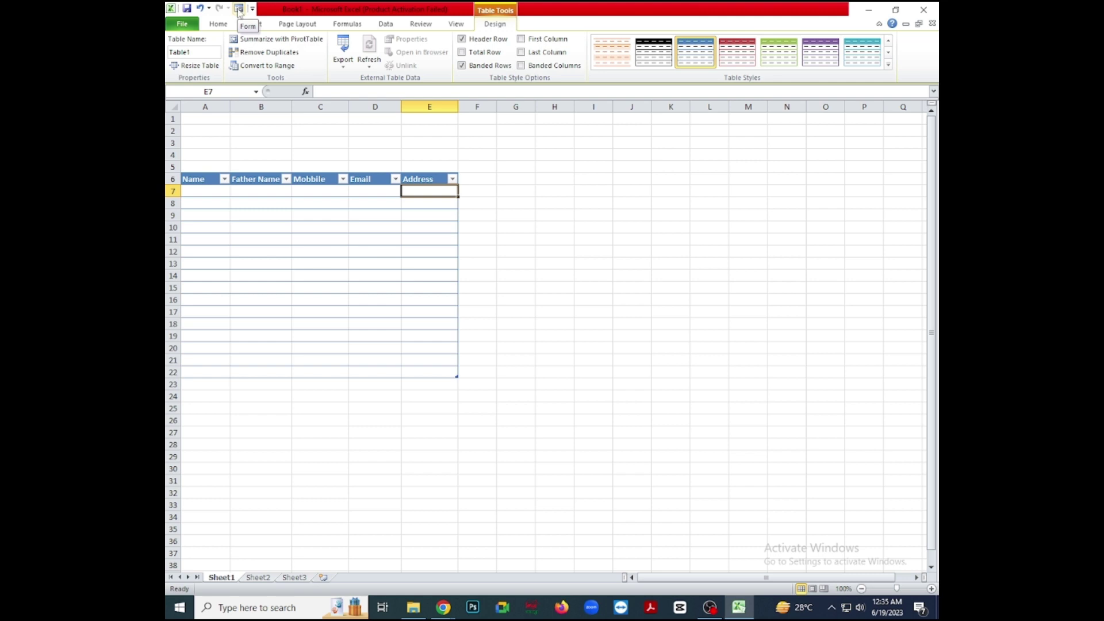
Open the Sheet1 data form from the Quick Access Toolbar and move it lower.
click(239, 10)
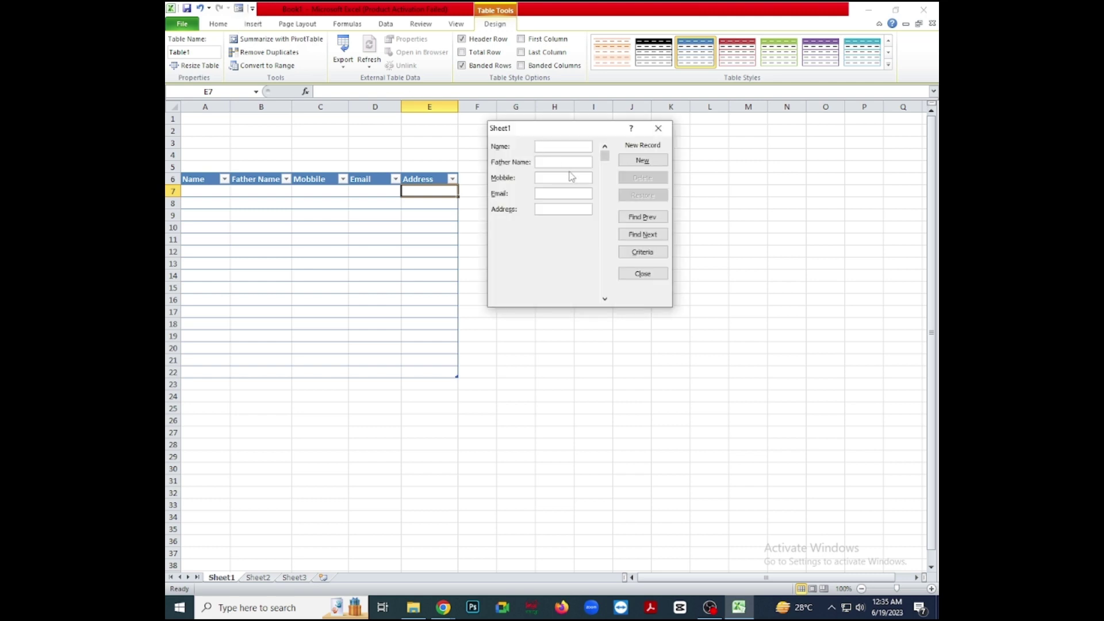
drag(550, 133, 550, 202)
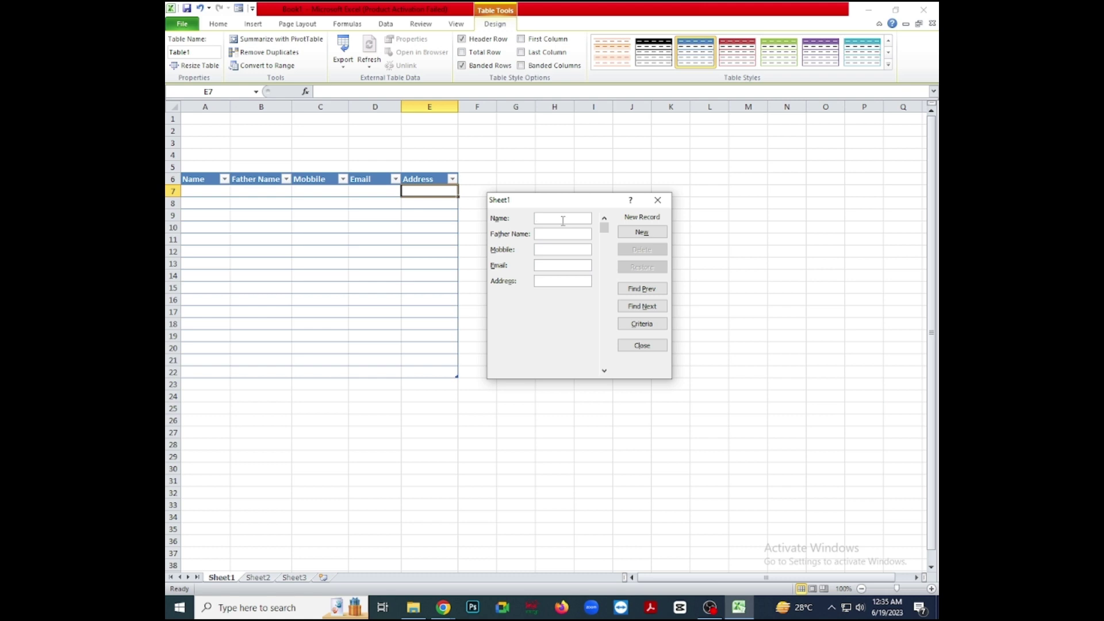
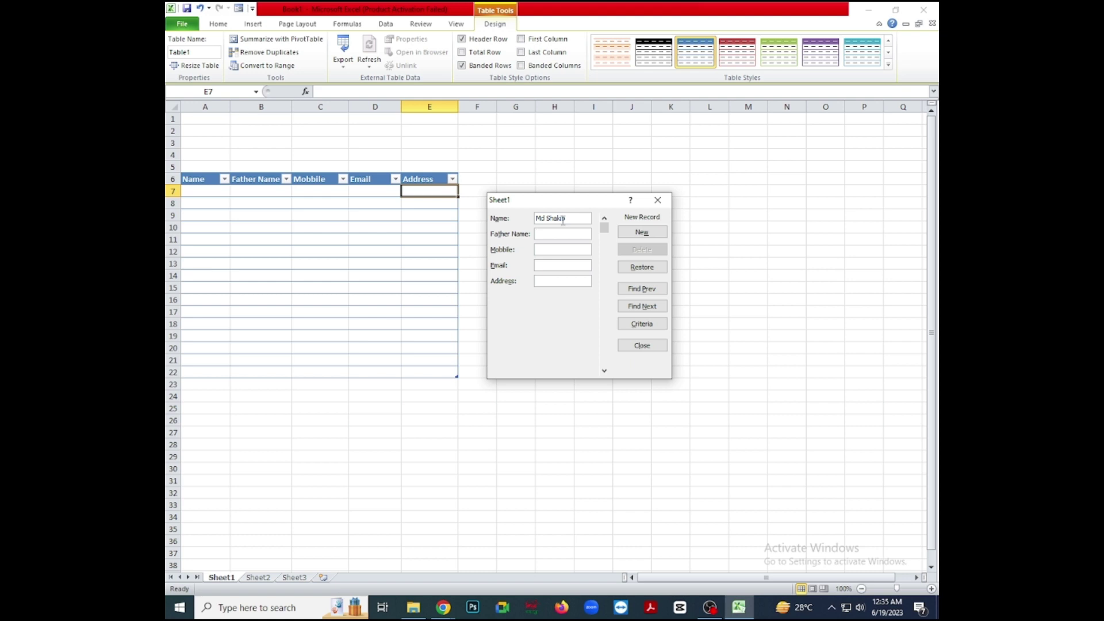
Enter the first person's name, father's name, mobile, email and address, saving it as row 7.
key(Tab)
click(570, 265)
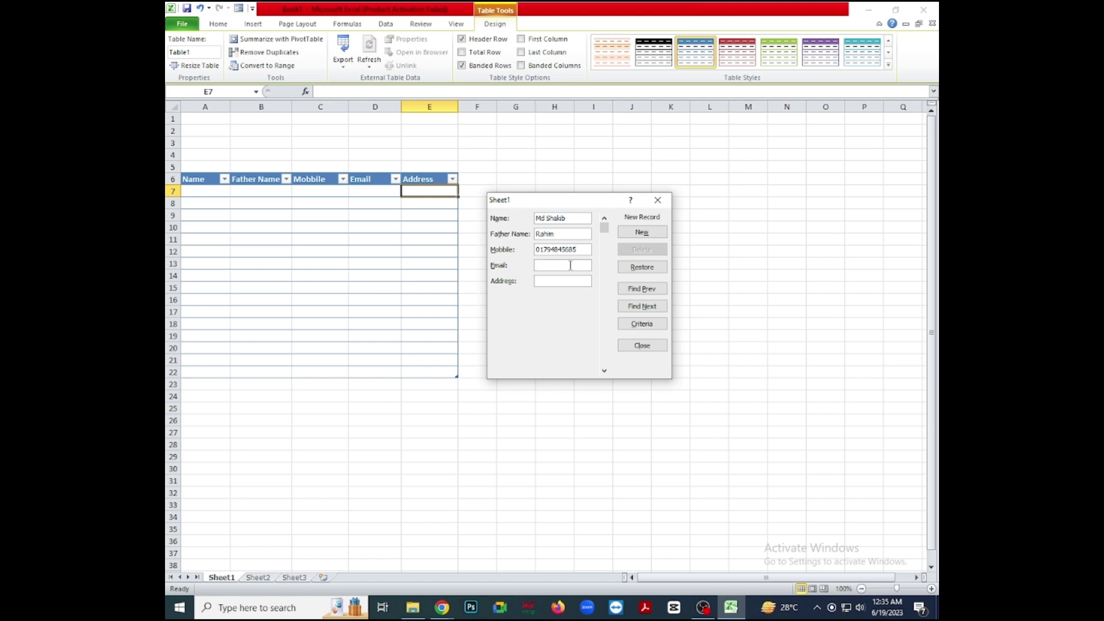
text(D)
click(643, 234)
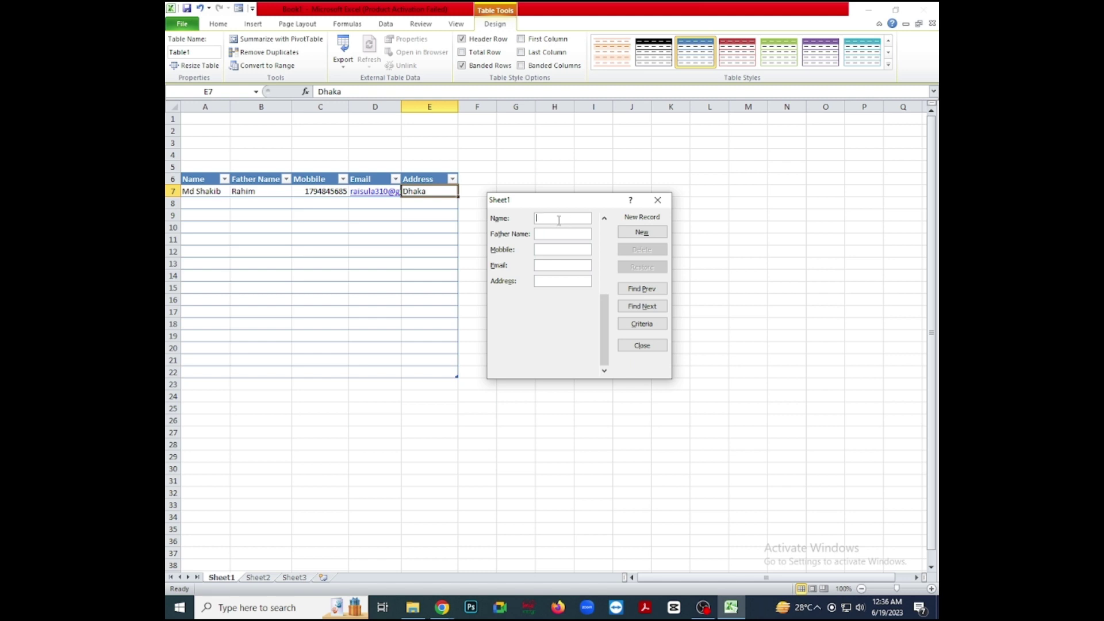
Enter the second person's name, father's name, mobile, email and address, saving it as row 8.
text(sfge)
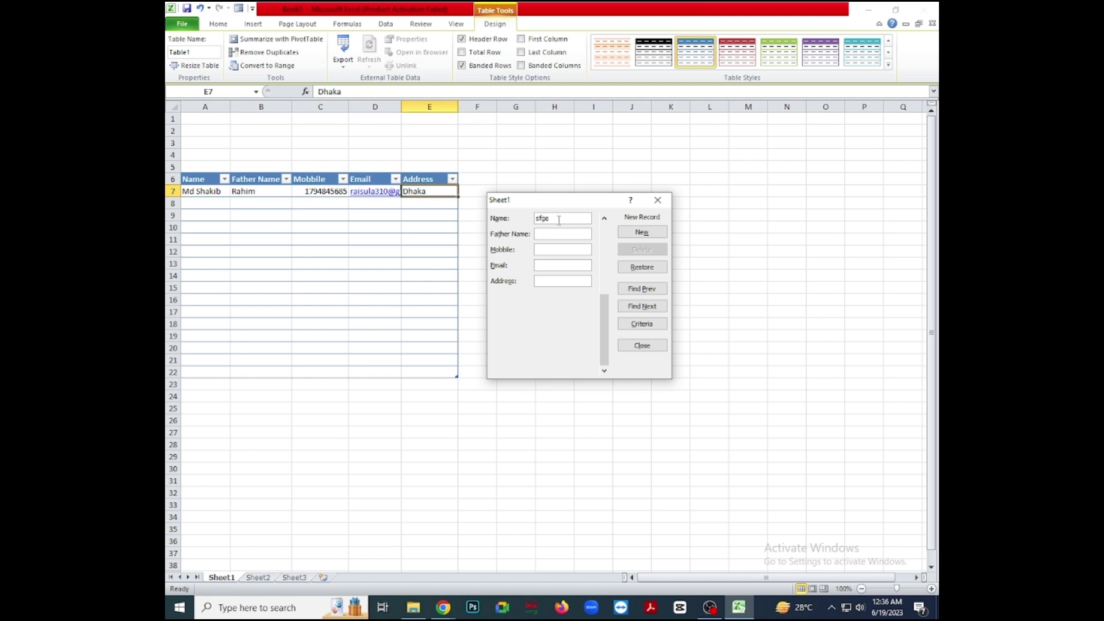
key(Tab)
text(sdfaer)
key(Tab)
click(547, 266)
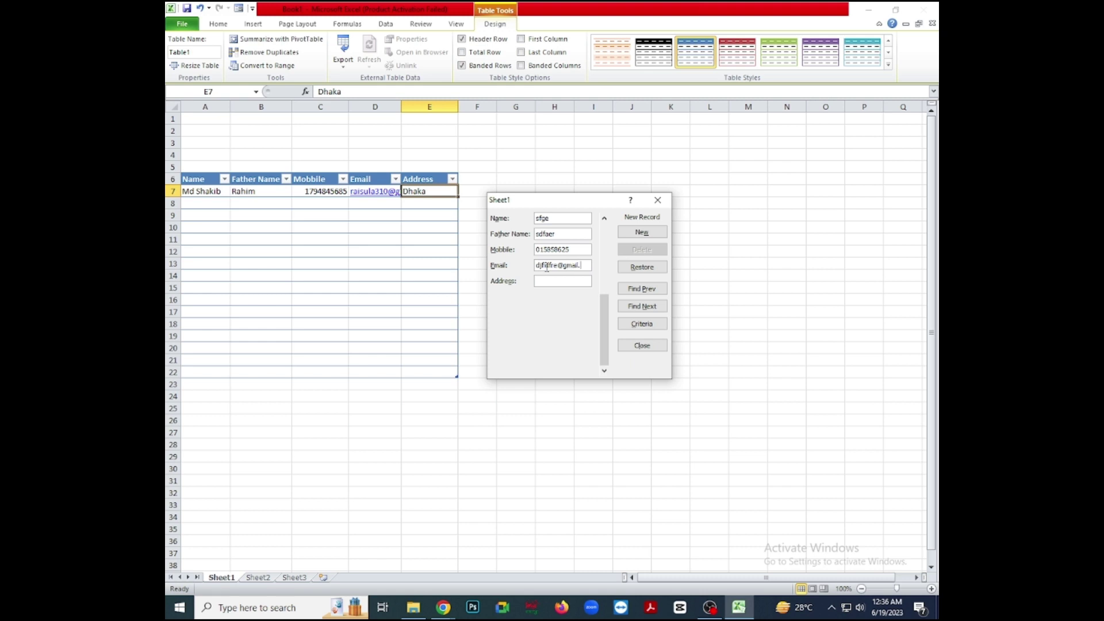
text(kireb)
click(646, 233)
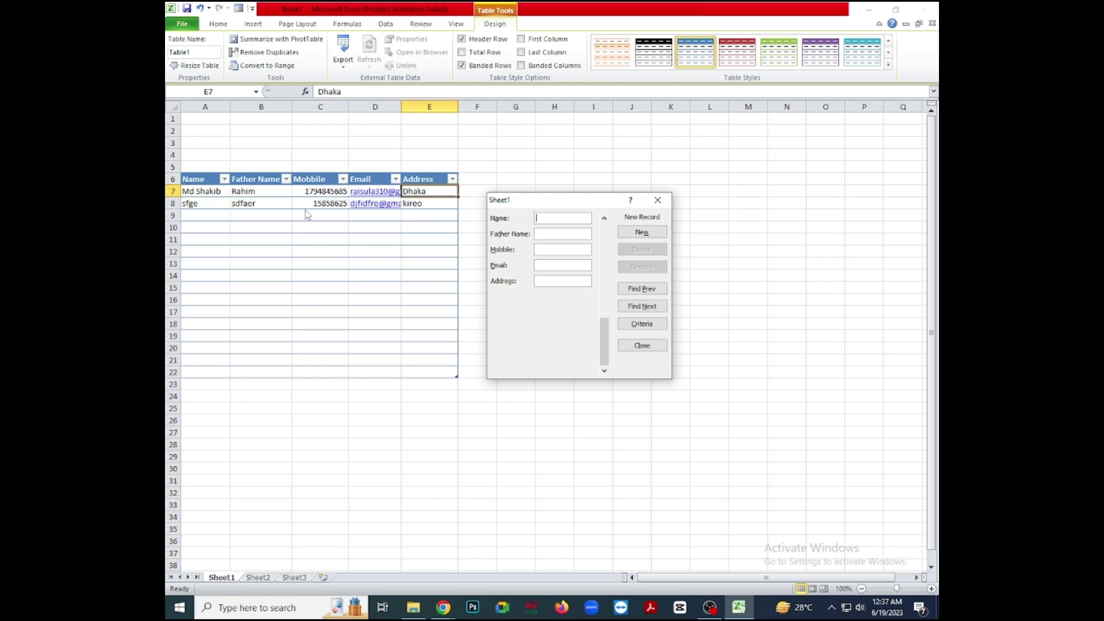
click(657, 200)
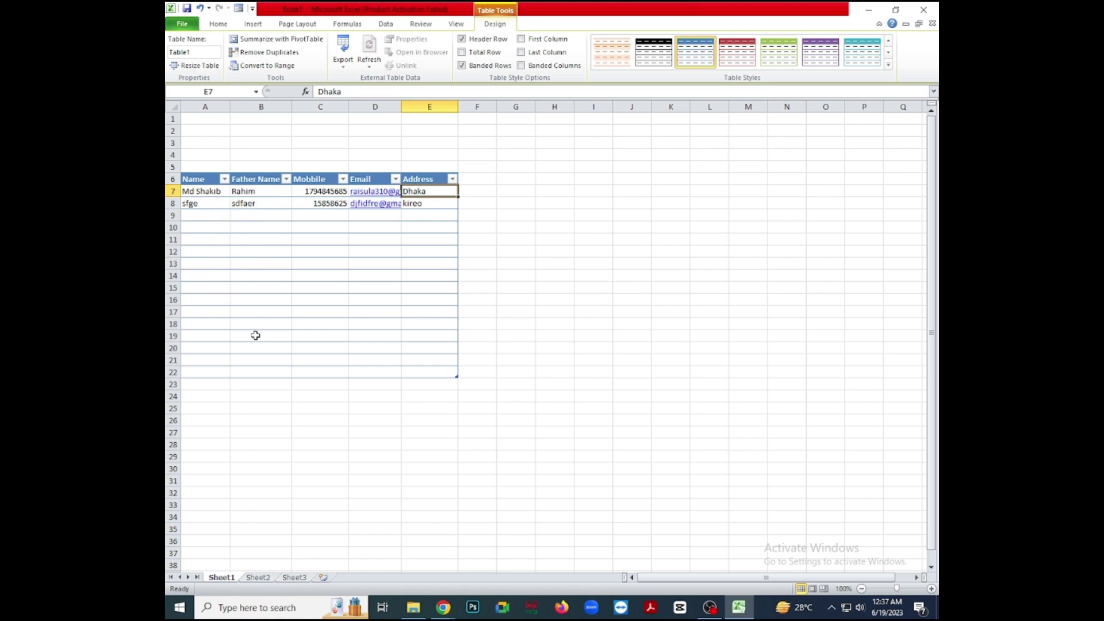
click(204, 218)
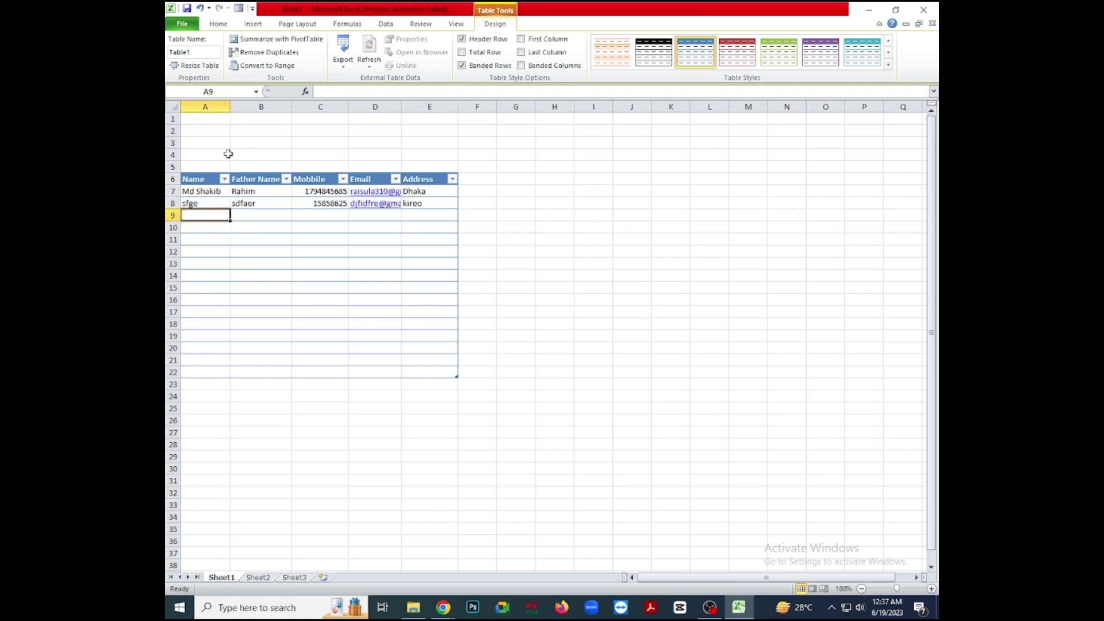
click(239, 8)
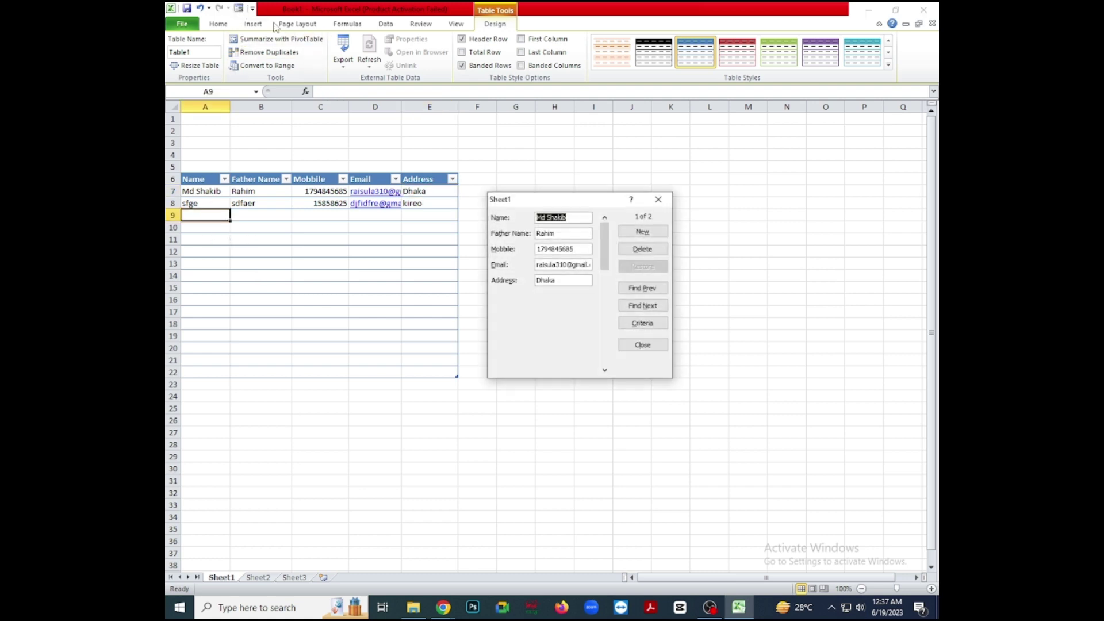
click(649, 292)
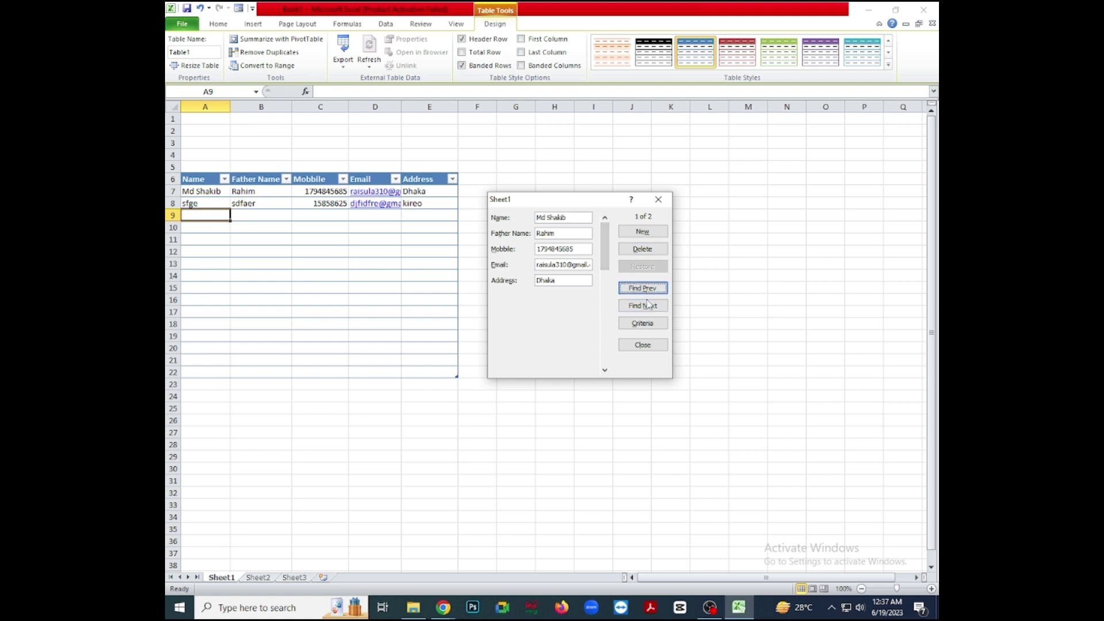
click(649, 307)
click(649, 309)
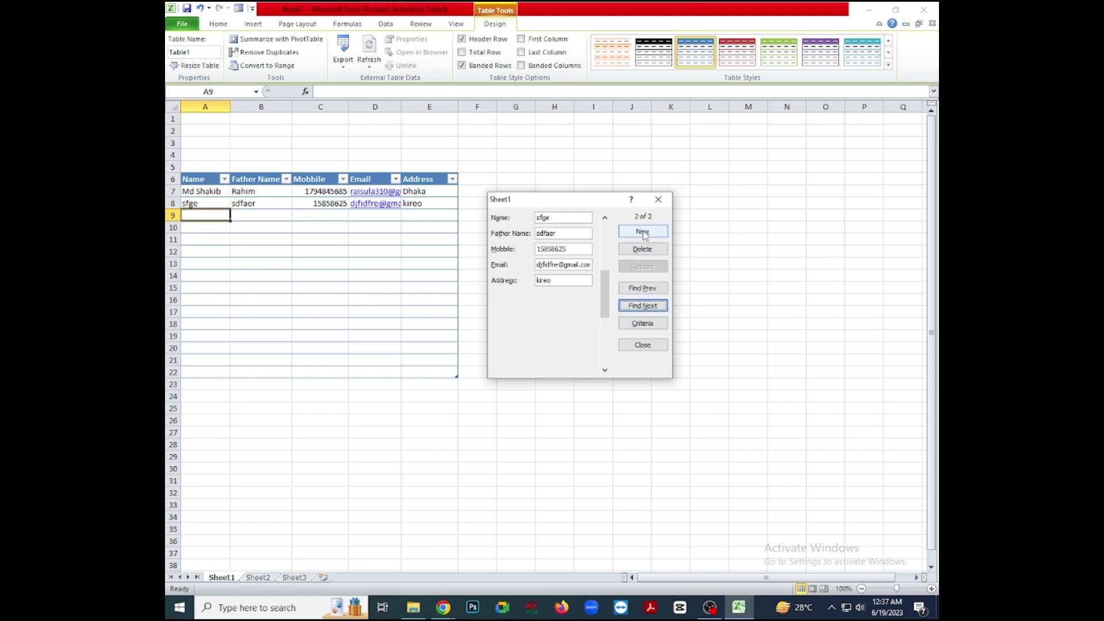
click(643, 232)
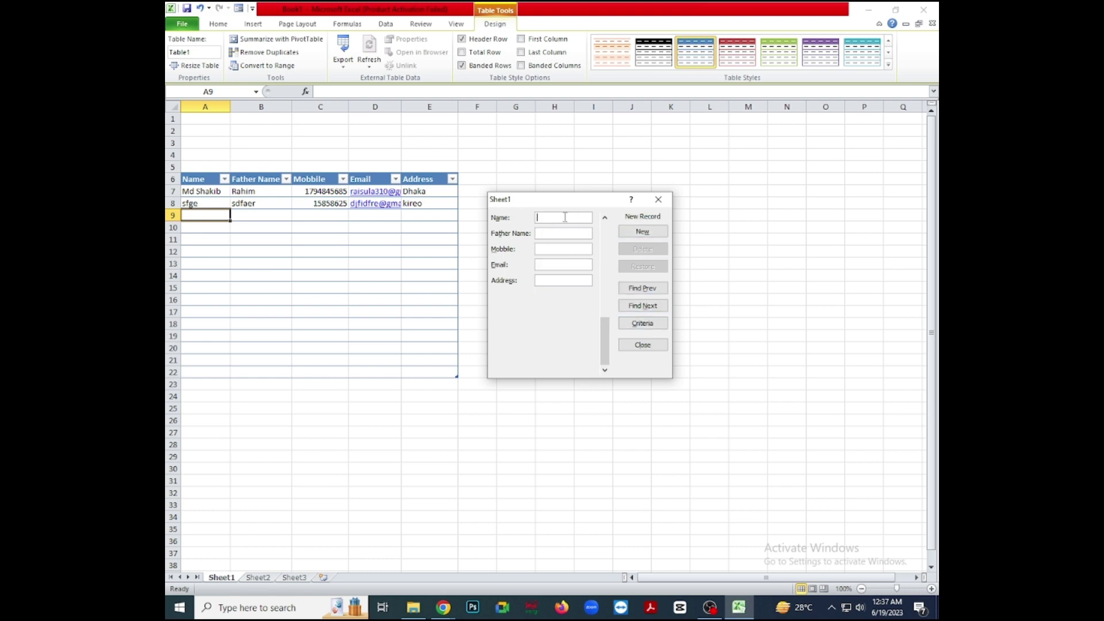
Enter the third person's details, save them as row 9, and close the data form.
text(dkfeori)
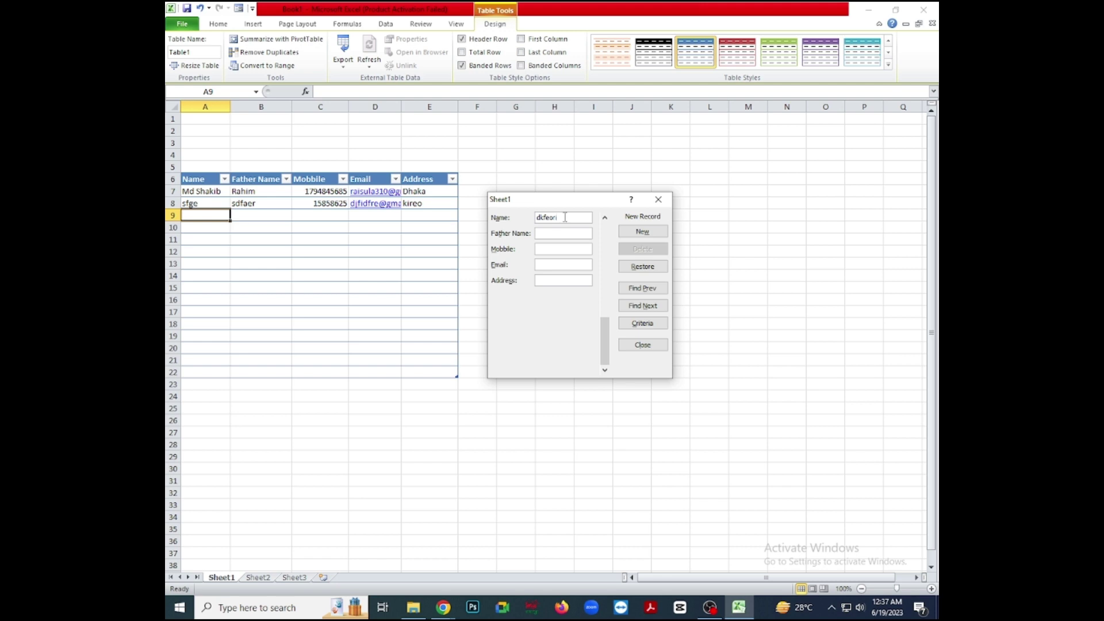
text(kdler)
key(Tab)
text(klsafsal;)
text(laid)
click(642, 231)
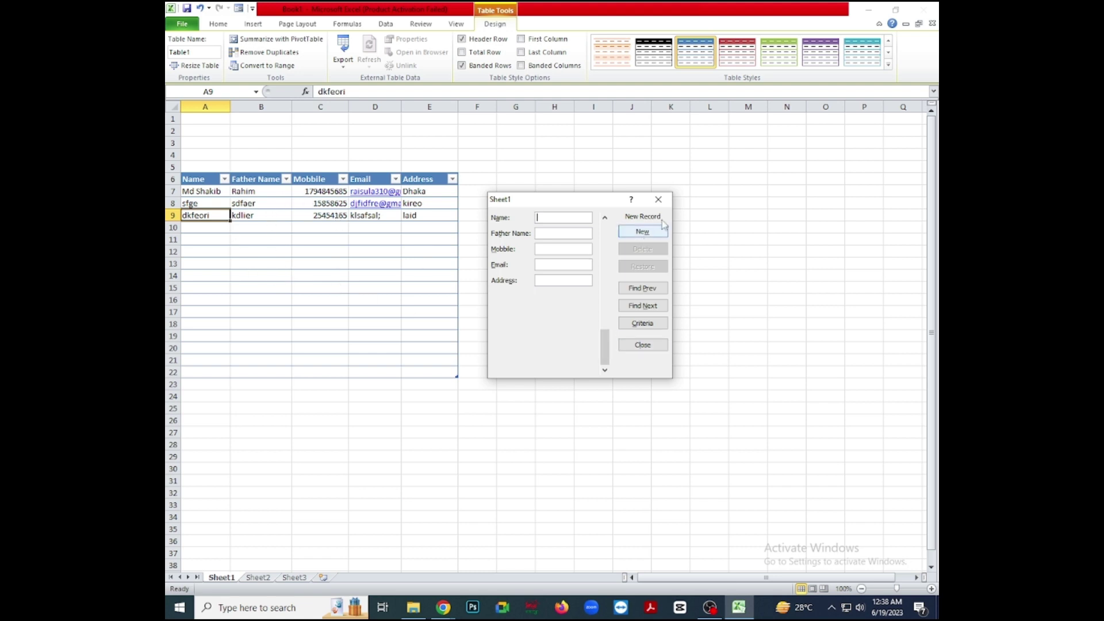
click(658, 199)
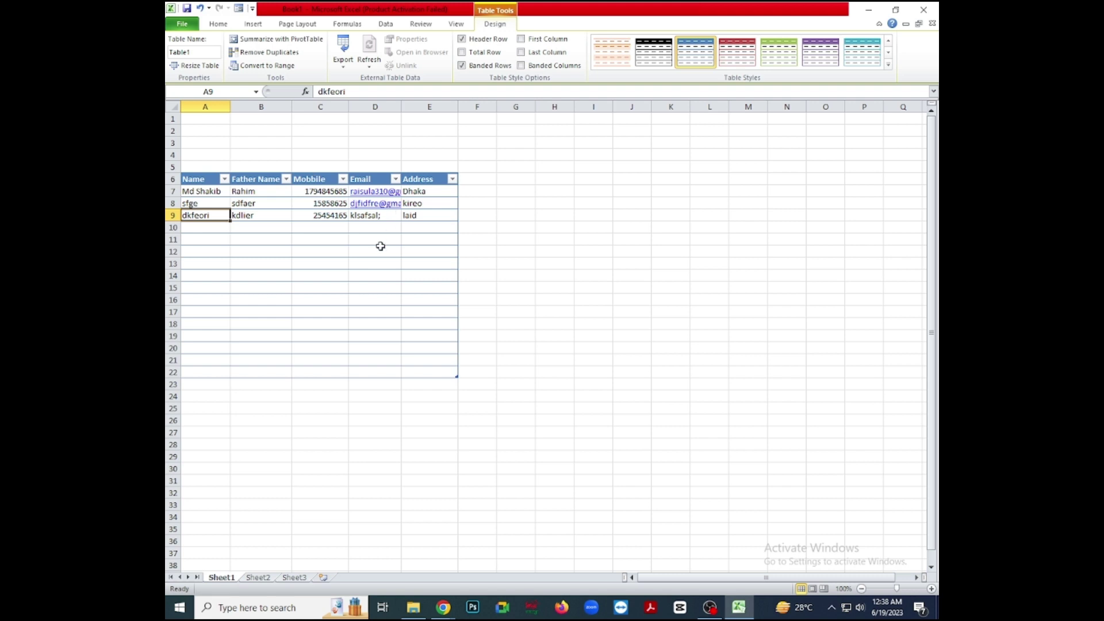
Give table row 9 (A9:E9) a blue fill colour.
click(186, 214)
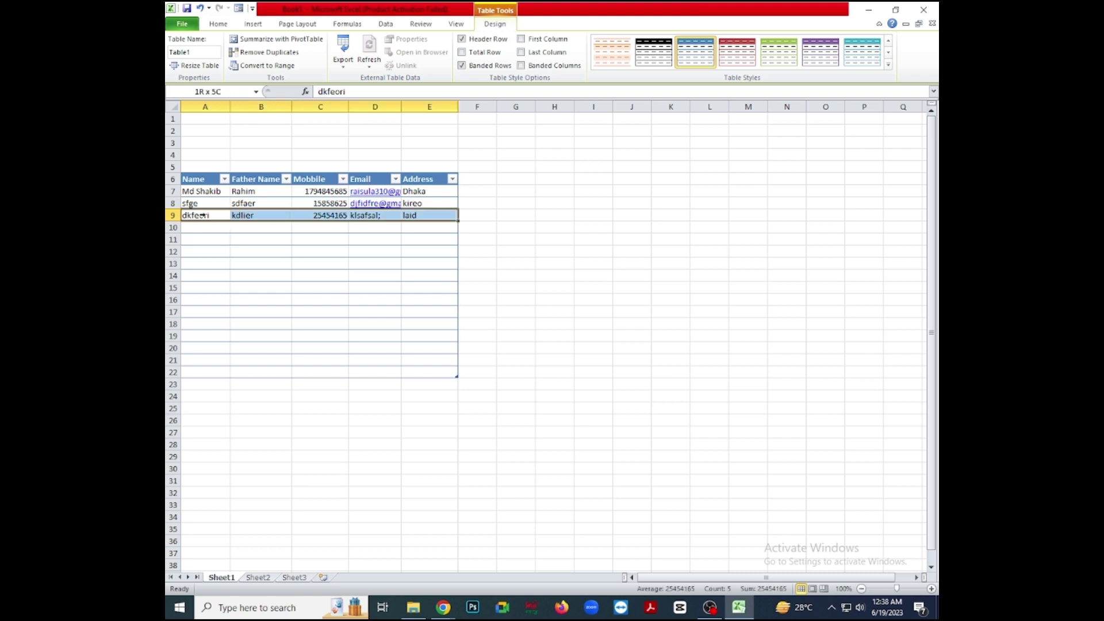
click(218, 24)
click(357, 61)
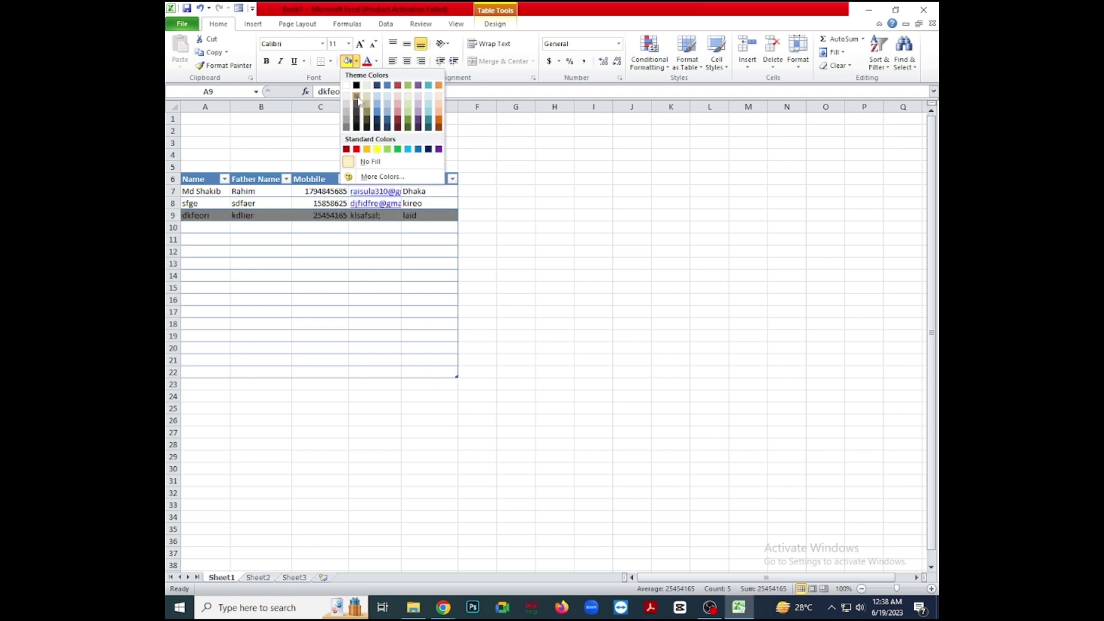
click(387, 106)
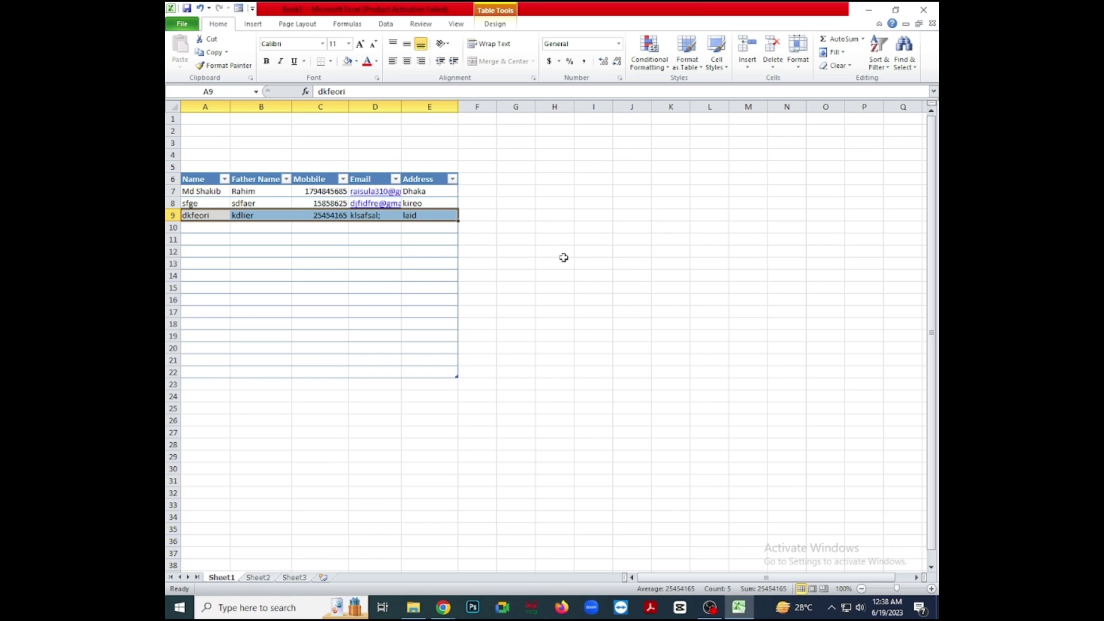
click(716, 610)
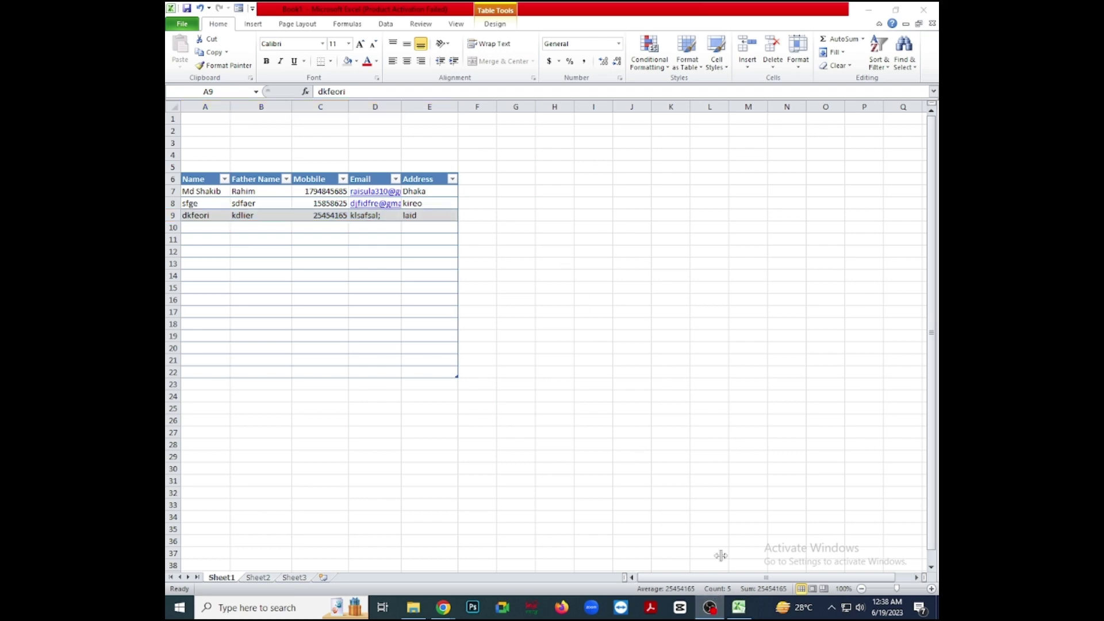